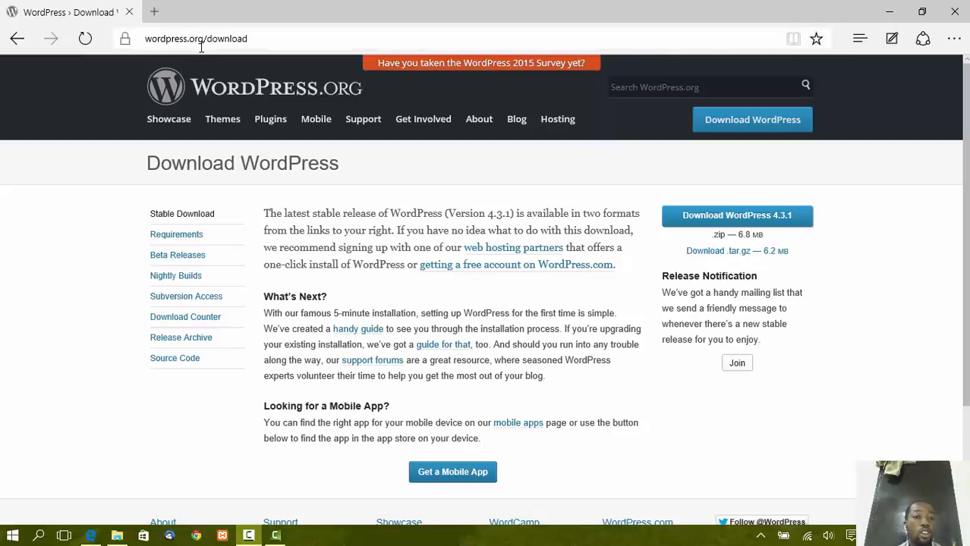
Start downloading the WordPress 4.3.1 zip, then cancel the download.
click(760, 124)
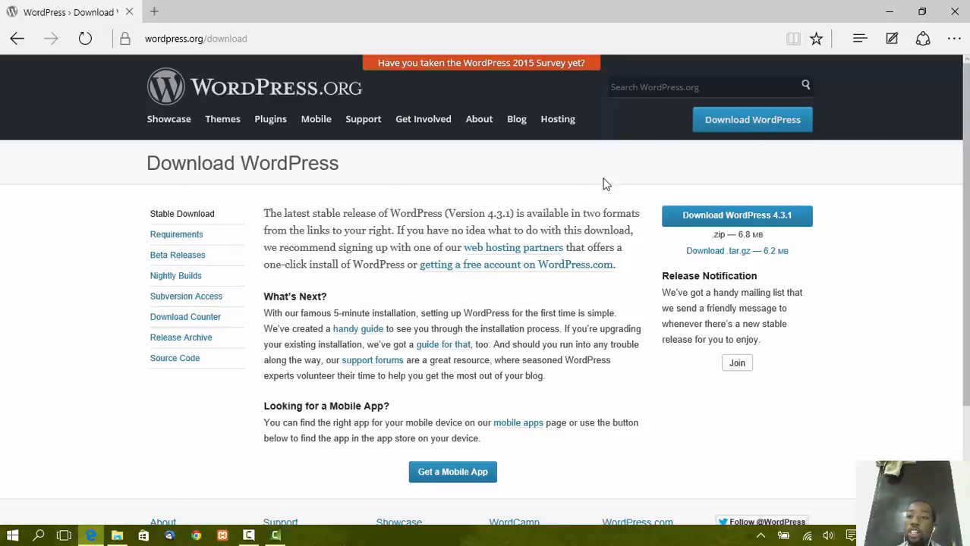
click(751, 125)
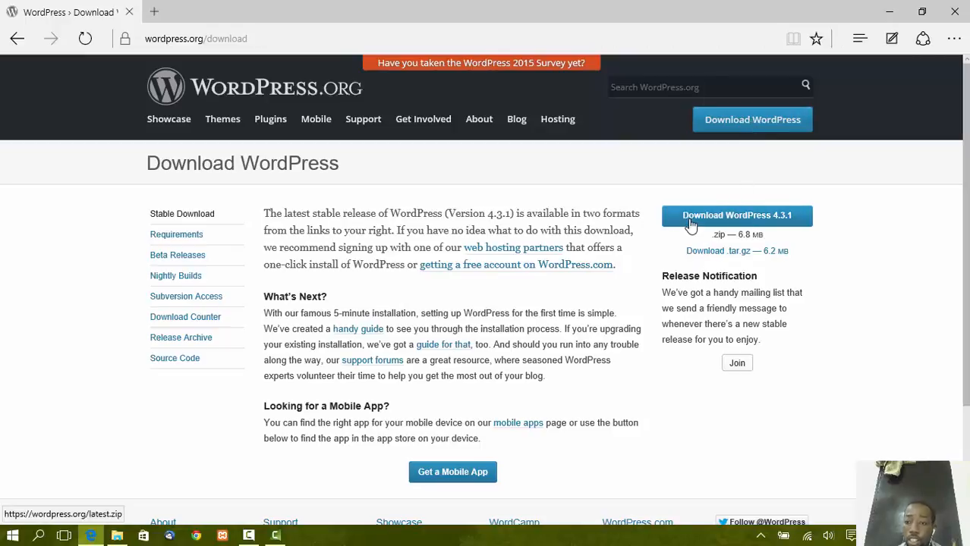
click(731, 223)
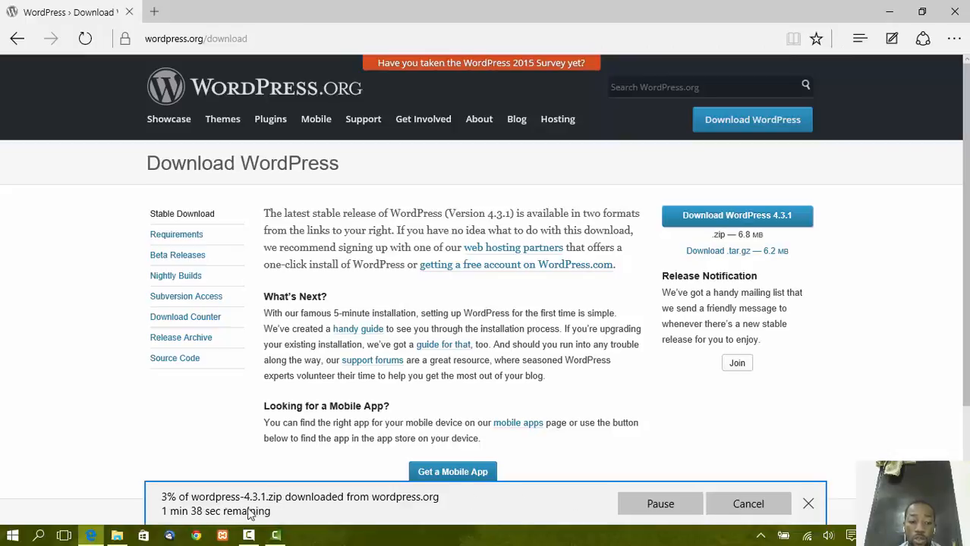
click(722, 510)
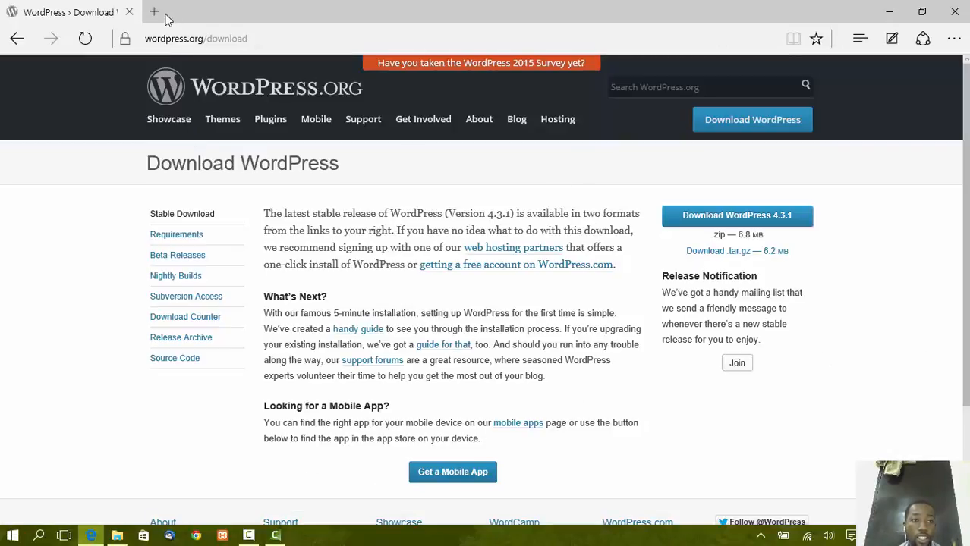
Extract wordpress-4.3.zip from Downloads > Compressed into a wordpress-4.3 folder.
click(117, 536)
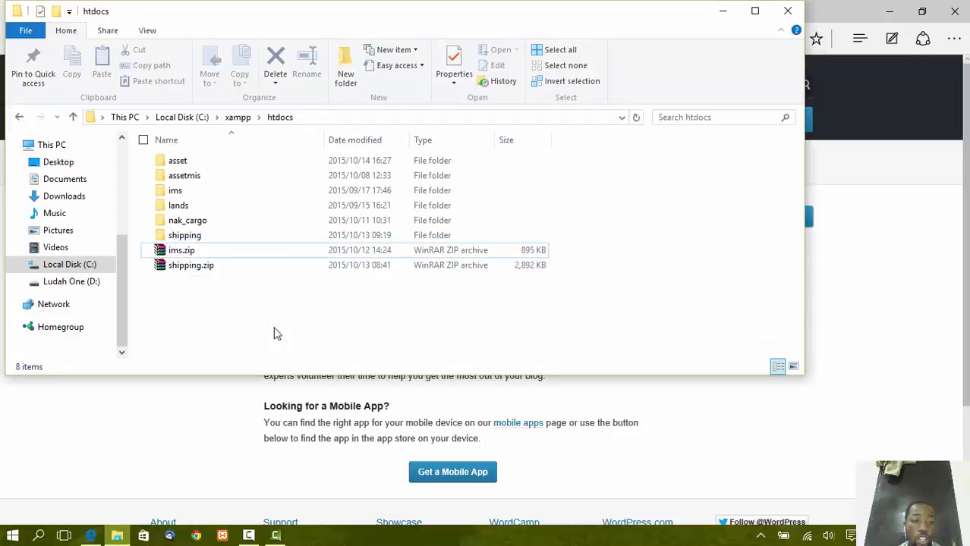
click(65, 196)
click(199, 193)
double_click(199, 192)
scroll(216, 305, down, 8)
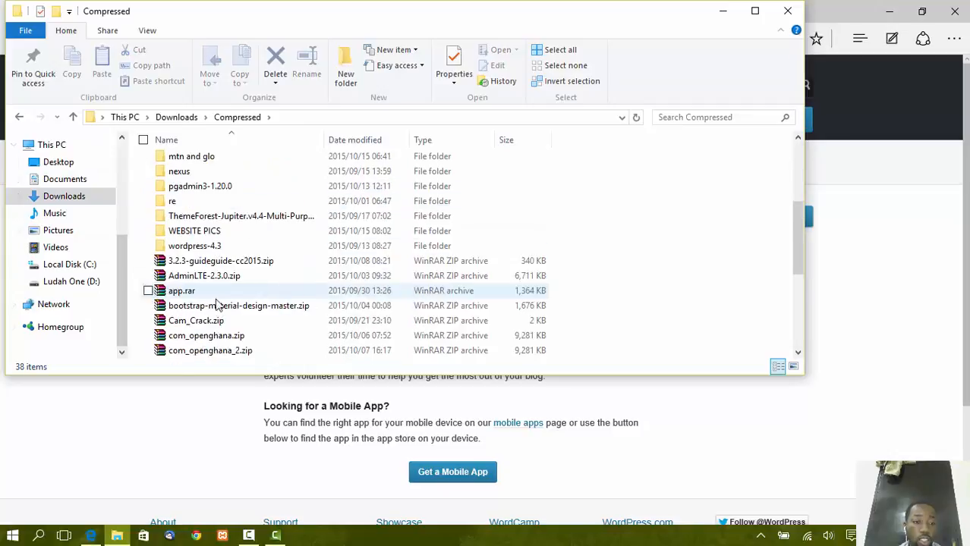
click(200, 353)
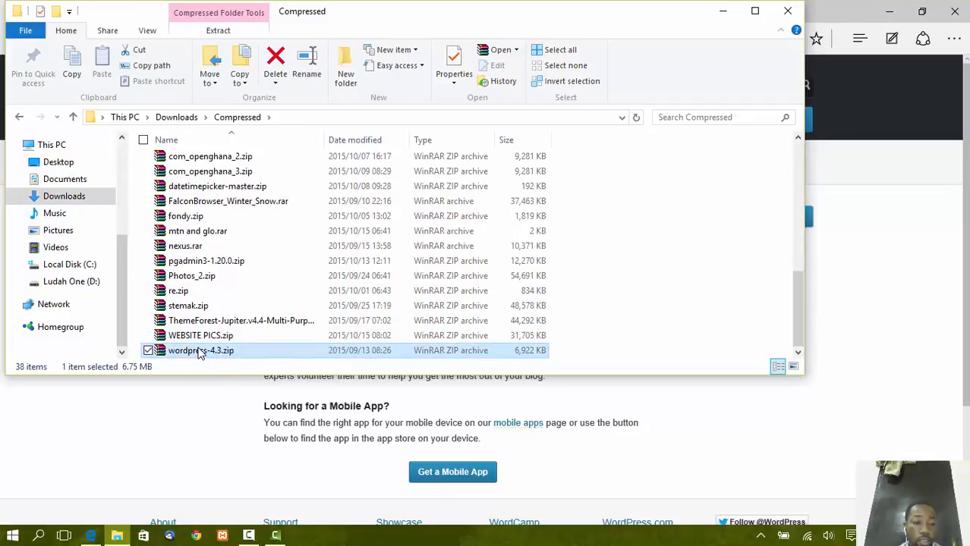
right_click(199, 353)
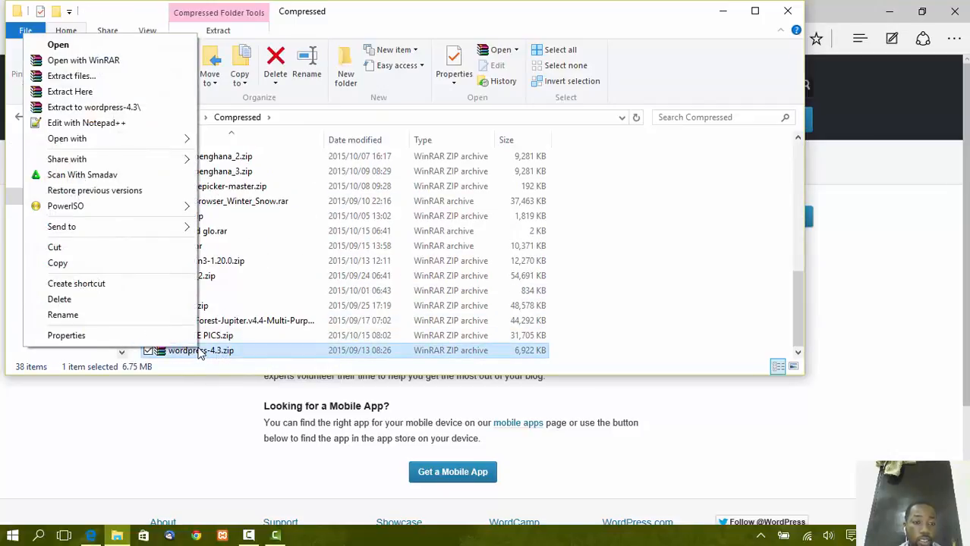
click(108, 111)
click(268, 245)
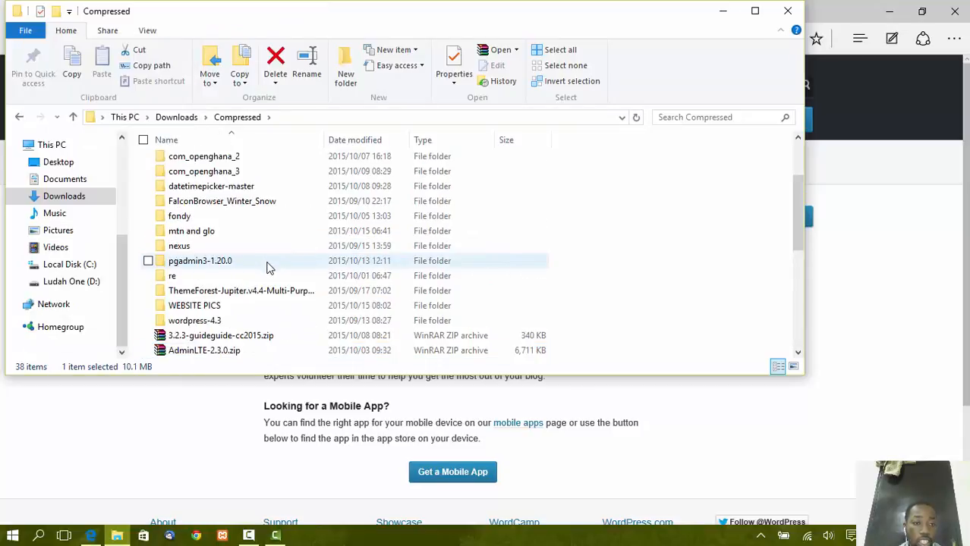
Copy all 19 files from the extracted wordpress-4.3\wordpress folder.
double_click(195, 321)
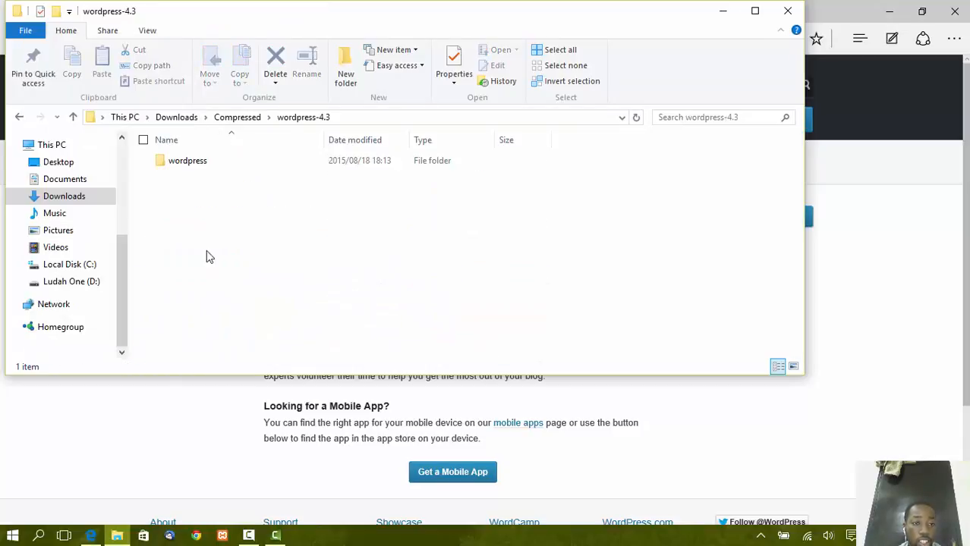
double_click(210, 162)
click(220, 207)
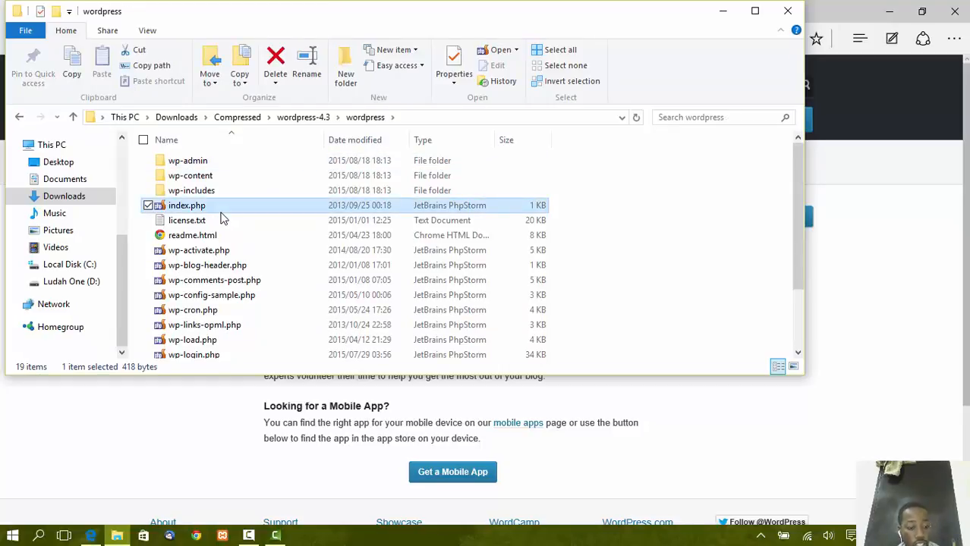
key(ctrl+a)
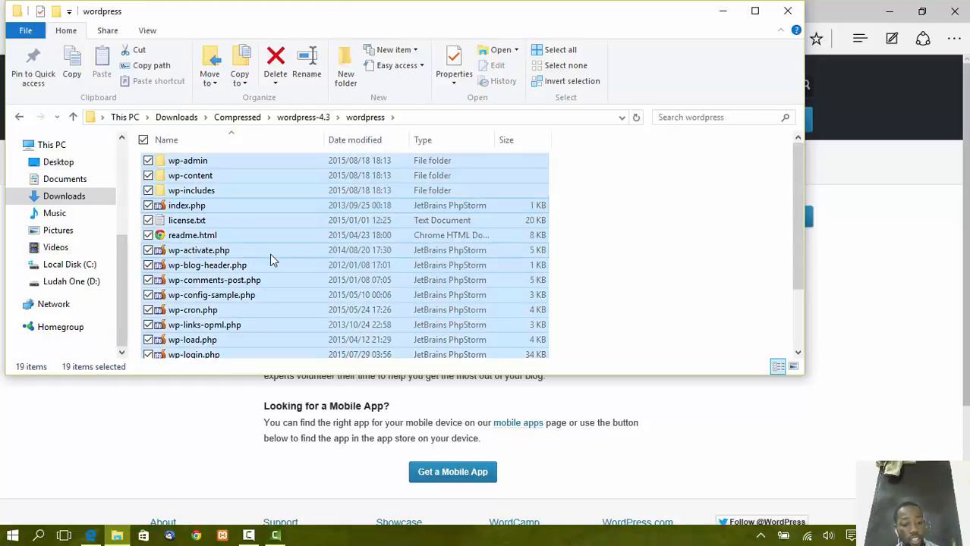
key(ctrl+c)
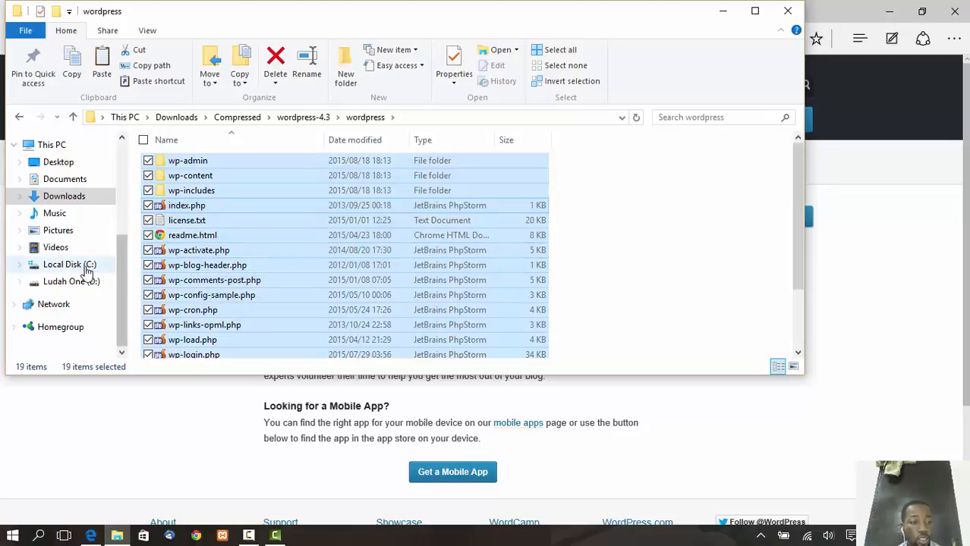
Navigate to C:\xampp\htdocs in File Explorer.
click(68, 264)
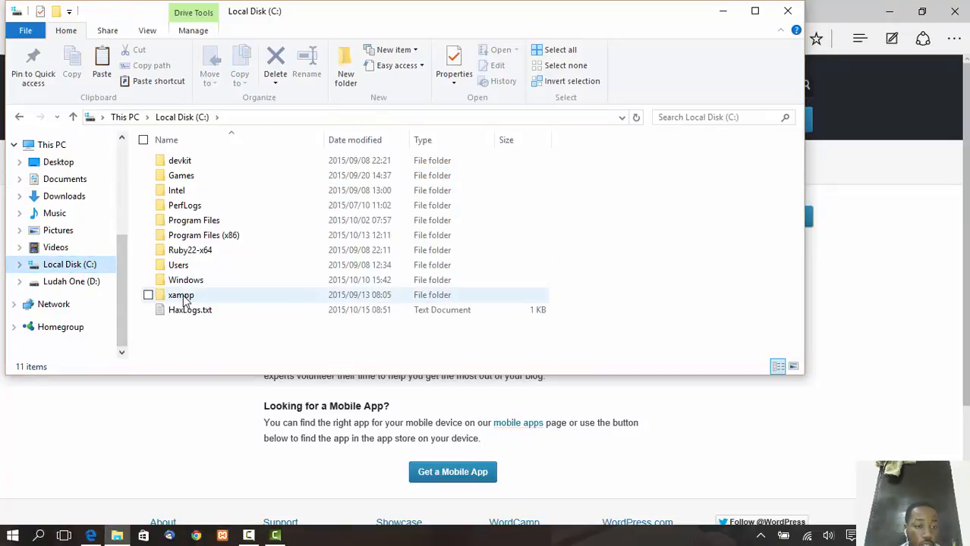
double_click(182, 296)
double_click(192, 241)
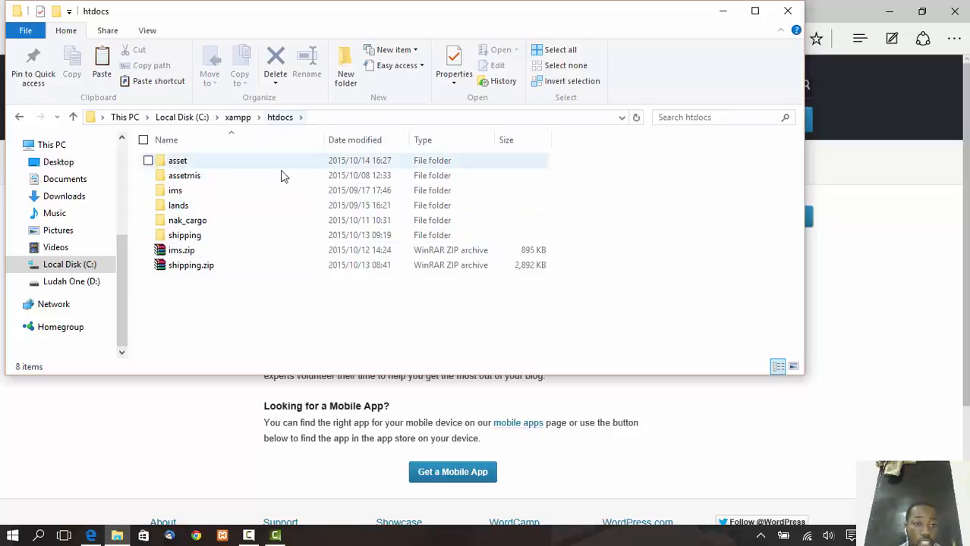
Create a 'teacher' folder in htdocs and paste the WordPress files into it.
click(347, 78)
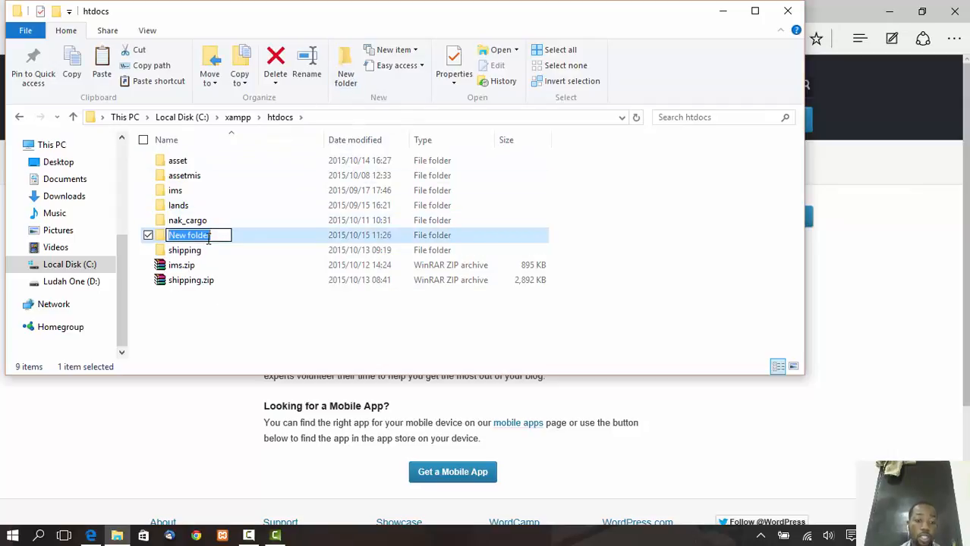
text(teacher)
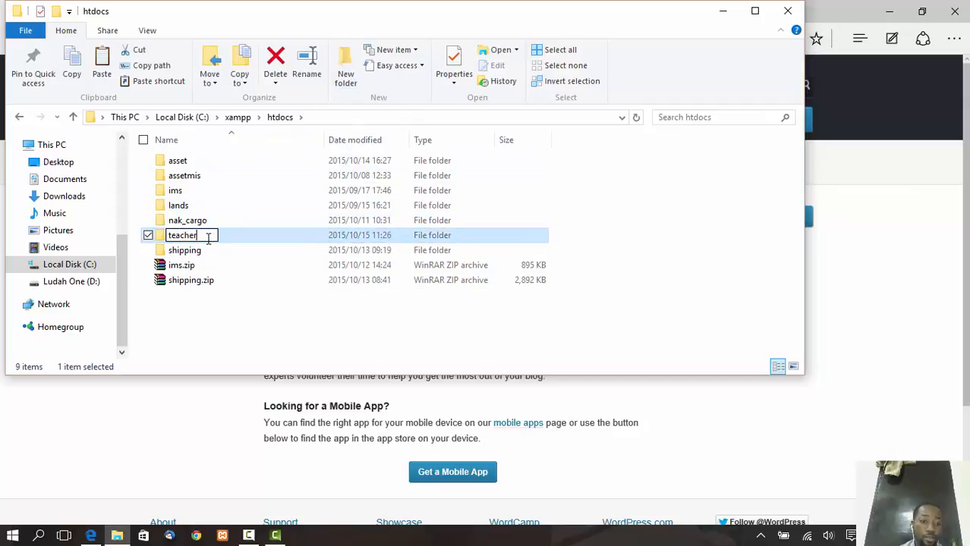
click(204, 327)
double_click(203, 249)
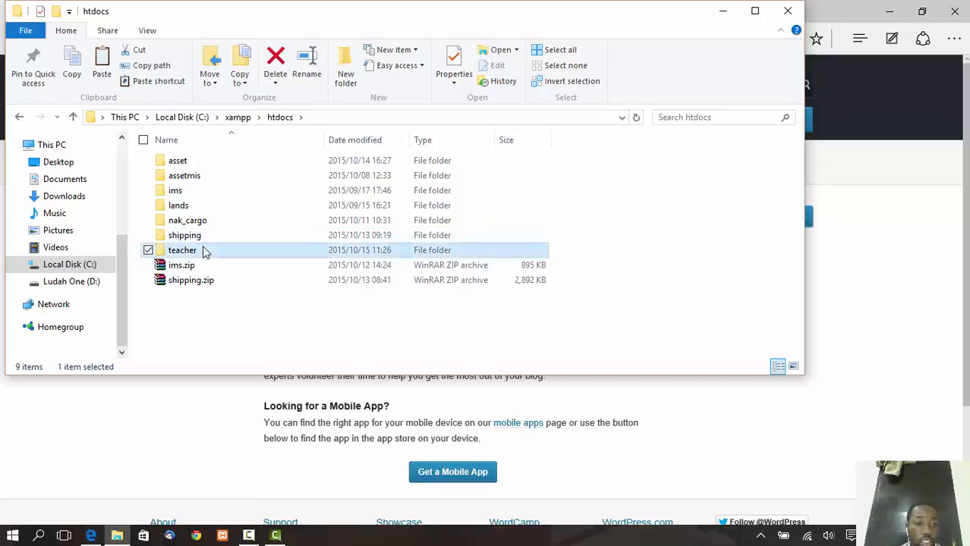
key(ctrl+v)
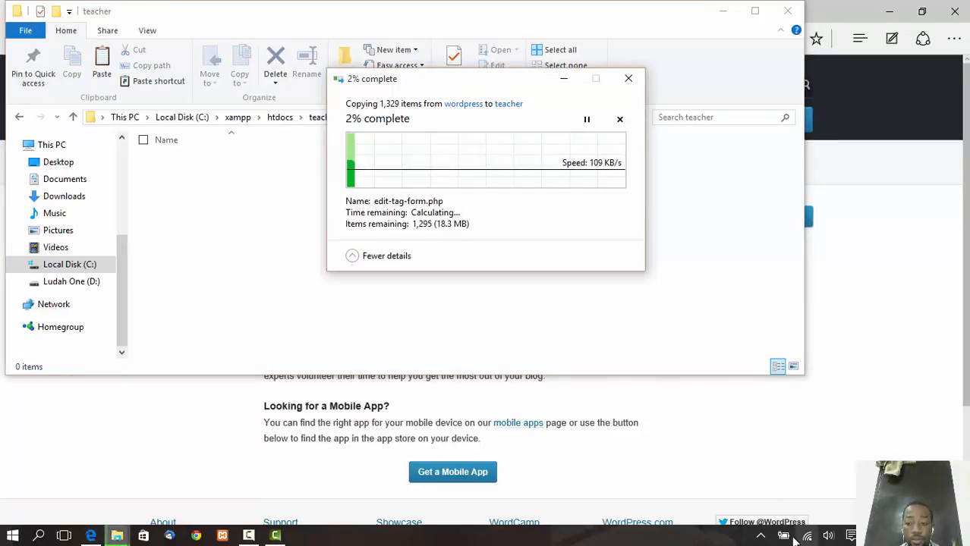
Bring the Edge browser window back to the front.
click(253, 535)
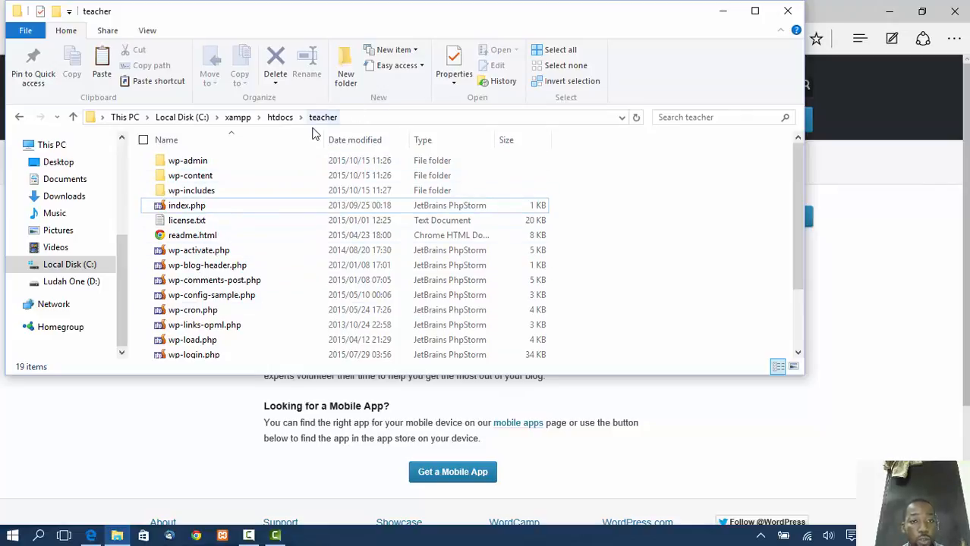
scroll(277, 315, down, 2)
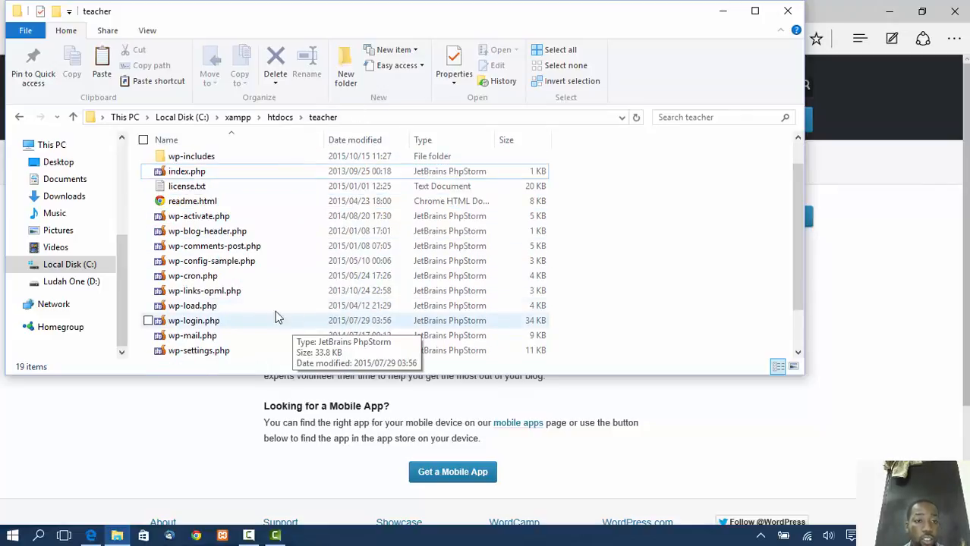
scroll(275, 311, up, 2)
click(233, 433)
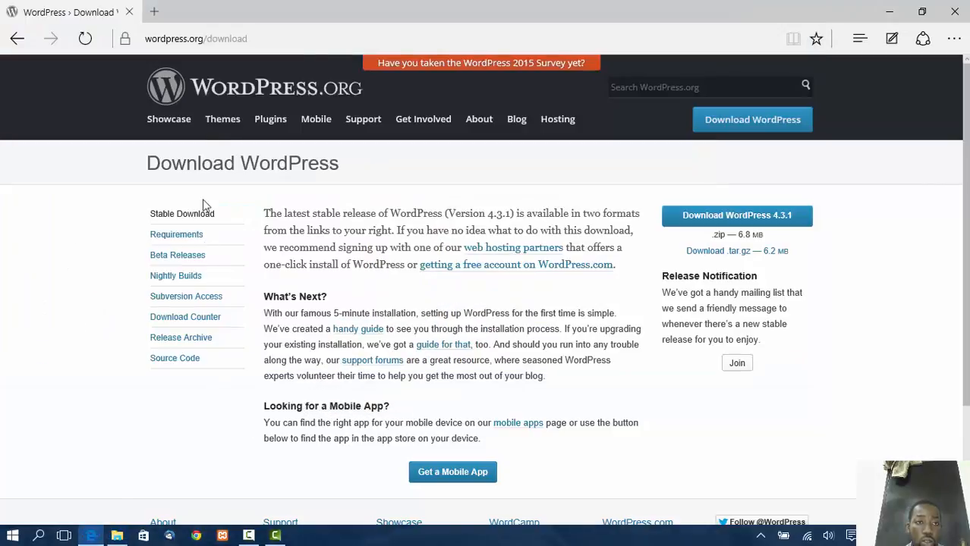
In a new Edge tab, enter the address localhost:8080/ using the localhost suggestion.
click(190, 37)
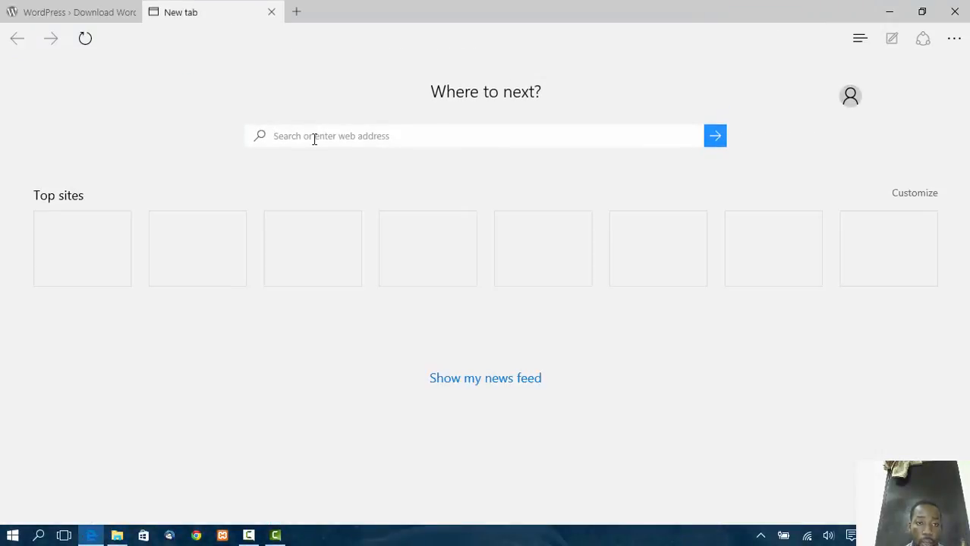
text(localhost:8080/teacher)
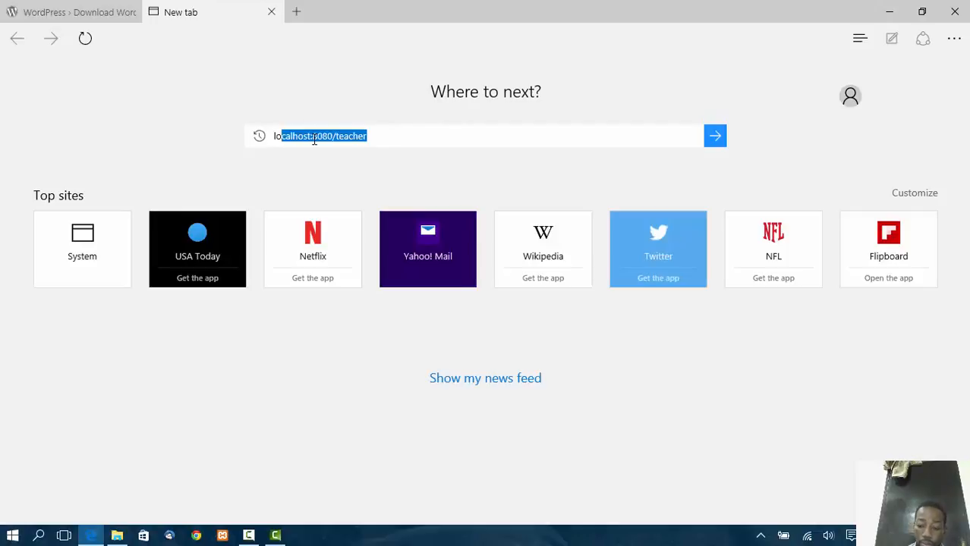
key(Right)
key(BackSpace)
key(BackSpace)
key(BackSpace)
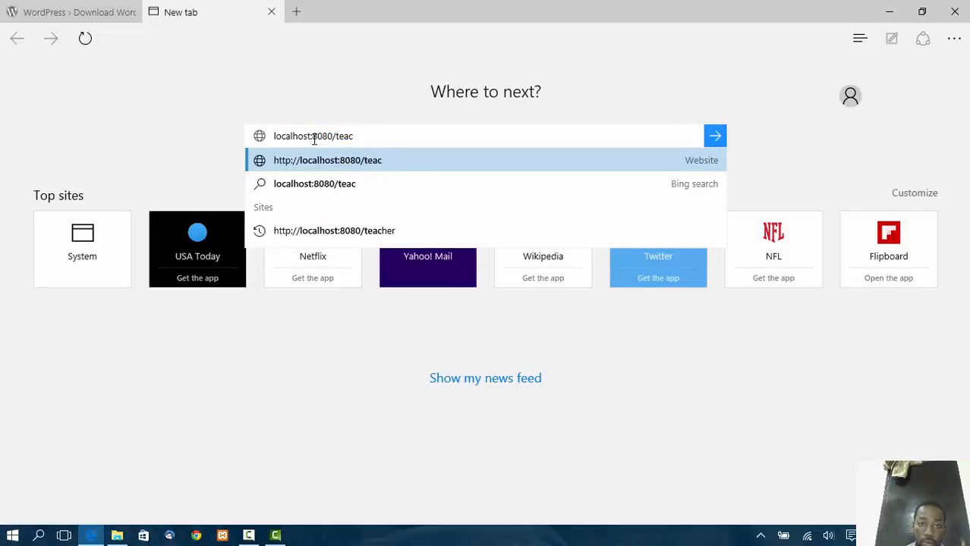
key(BackSpace)
key(BackSpace)
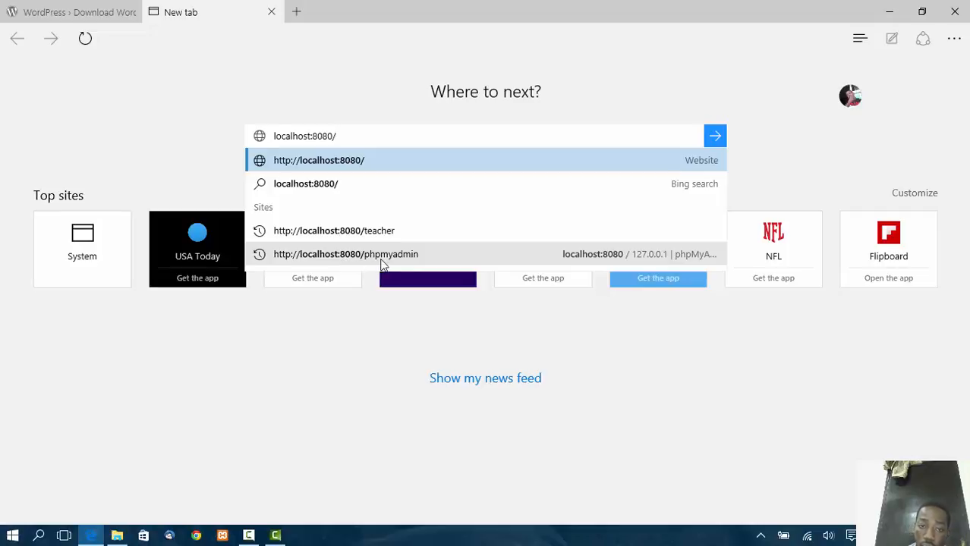
Open phpMyAdmin and create a new database named 'teacher' under Databases.
click(409, 262)
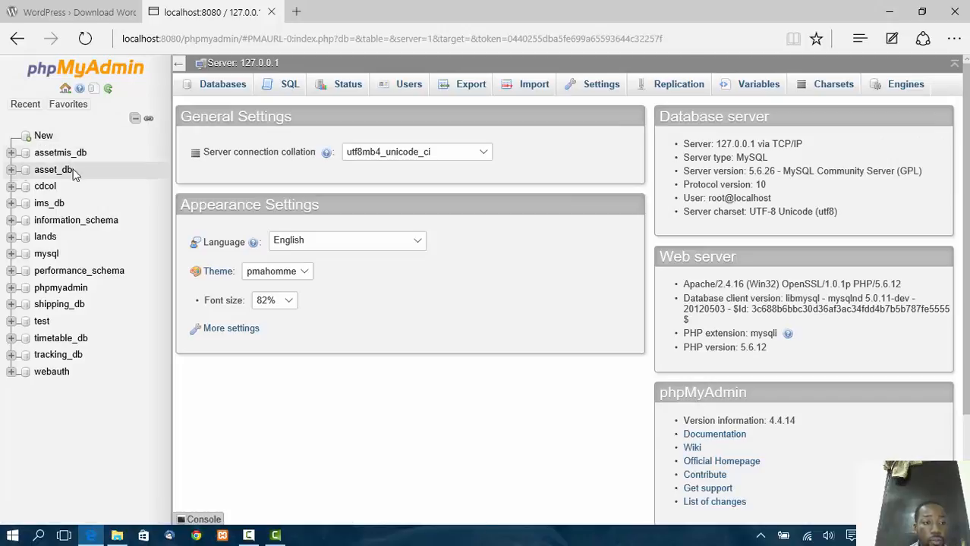
click(203, 84)
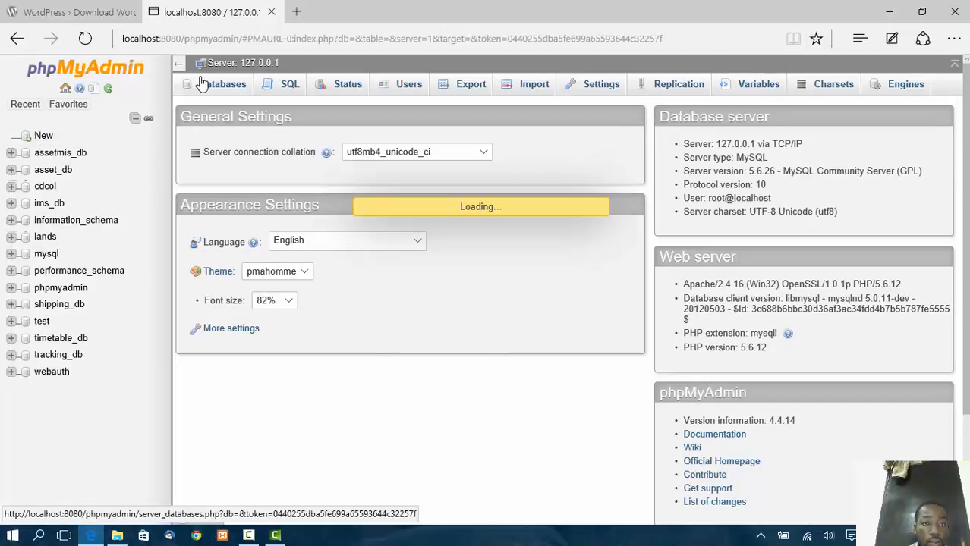
click(276, 189)
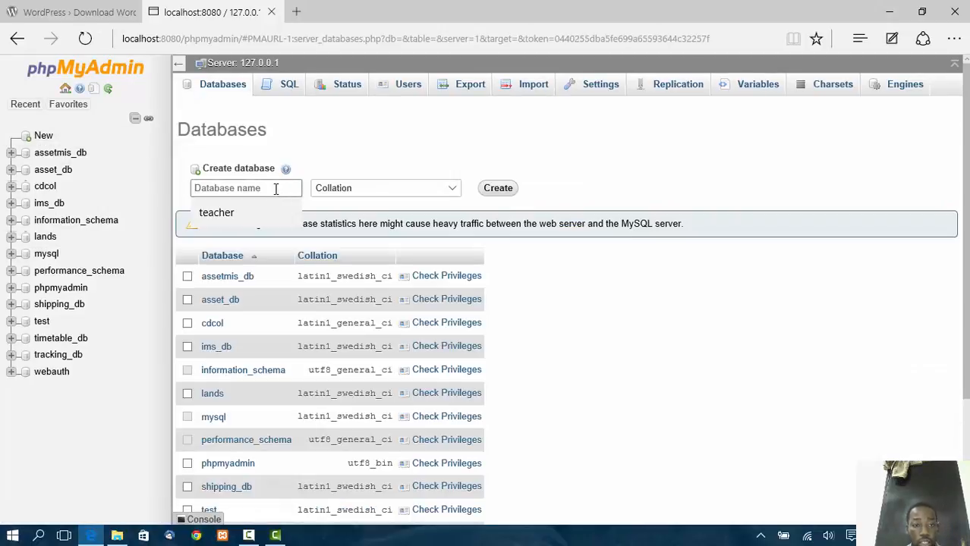
click(236, 211)
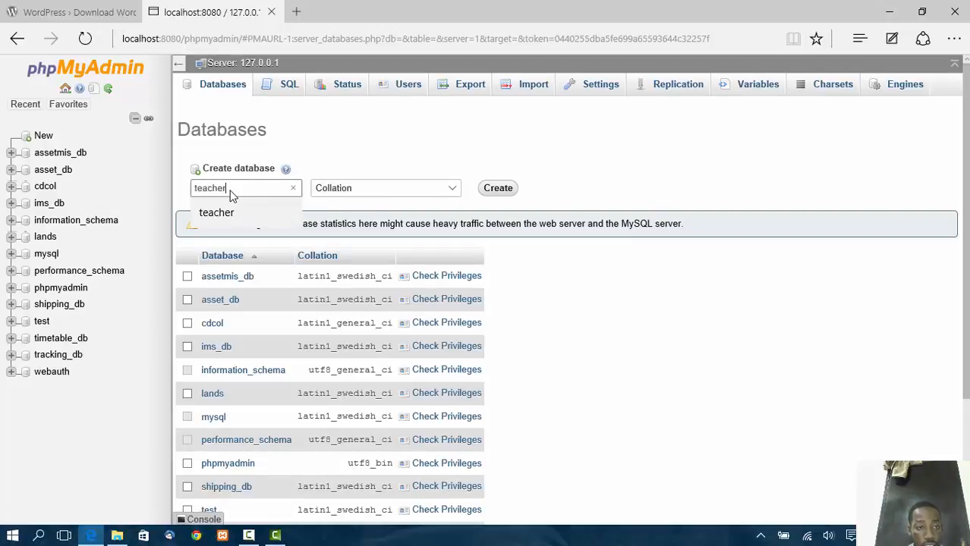
click(479, 191)
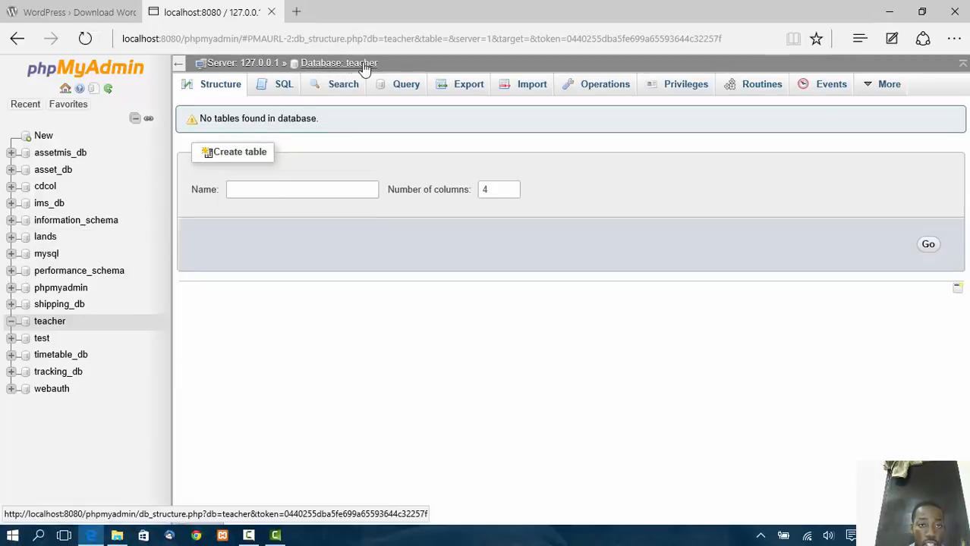
Return to the phpMyAdmin server home page and note the database user and localhost host.
click(211, 86)
click(107, 74)
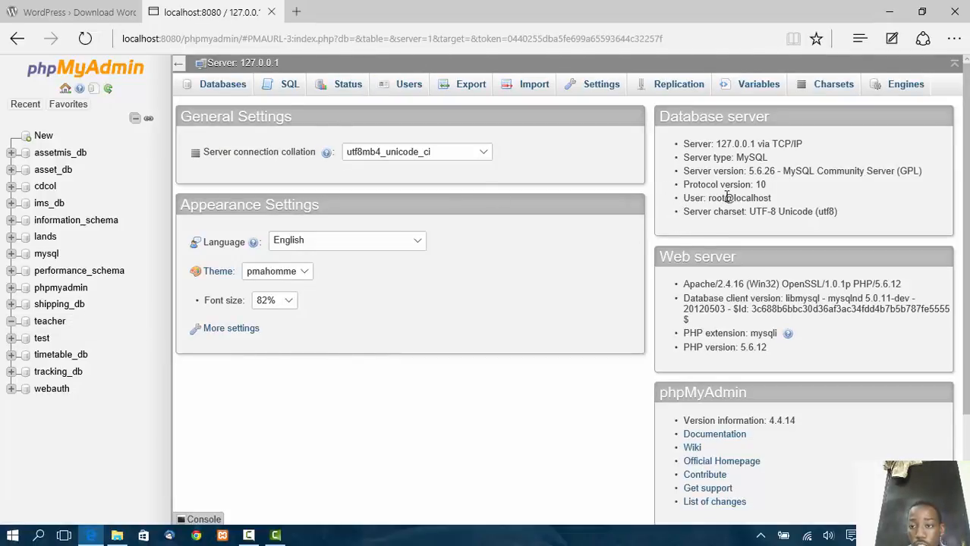
drag(726, 198, 708, 199)
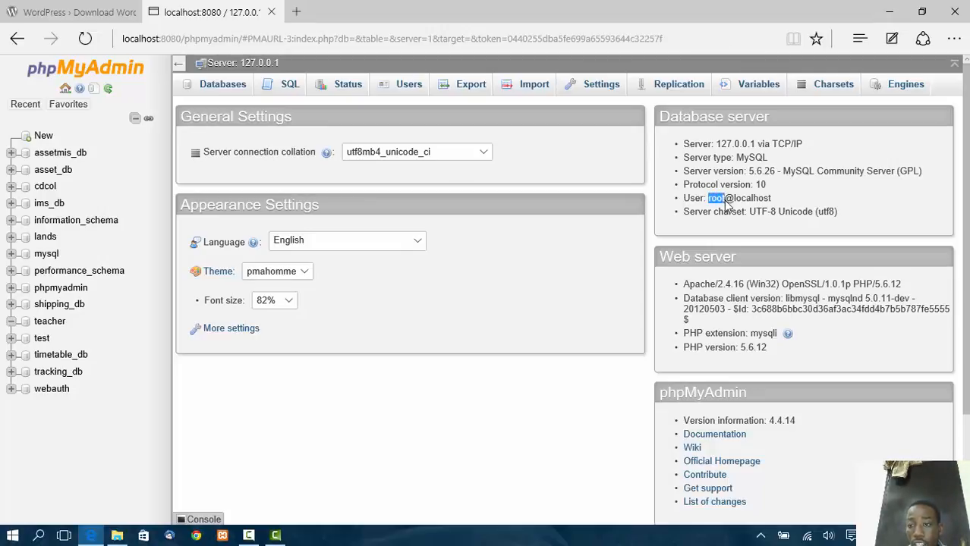
drag(734, 200, 779, 198)
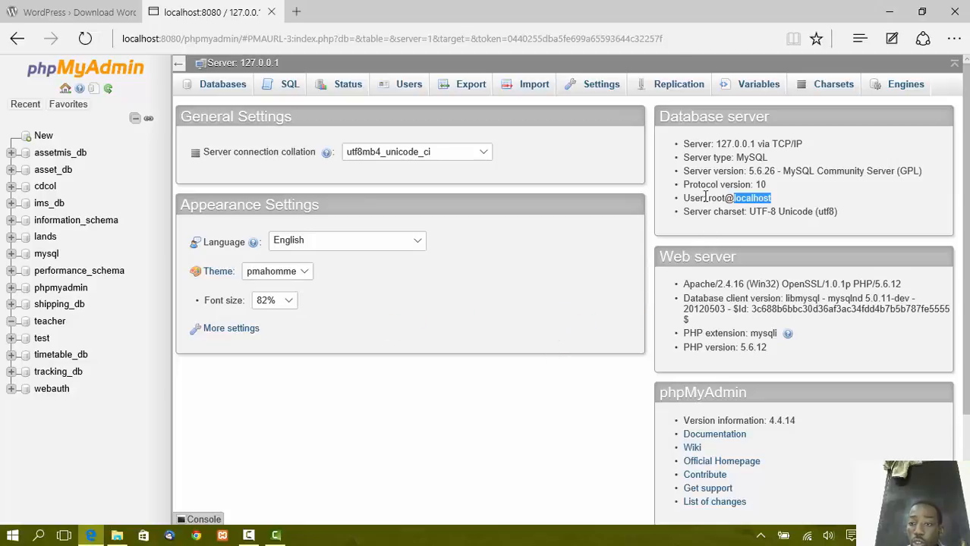
click(139, 23)
Point the first tab to localhost:8080/teacher to launch the WordPress setup.
click(221, 36)
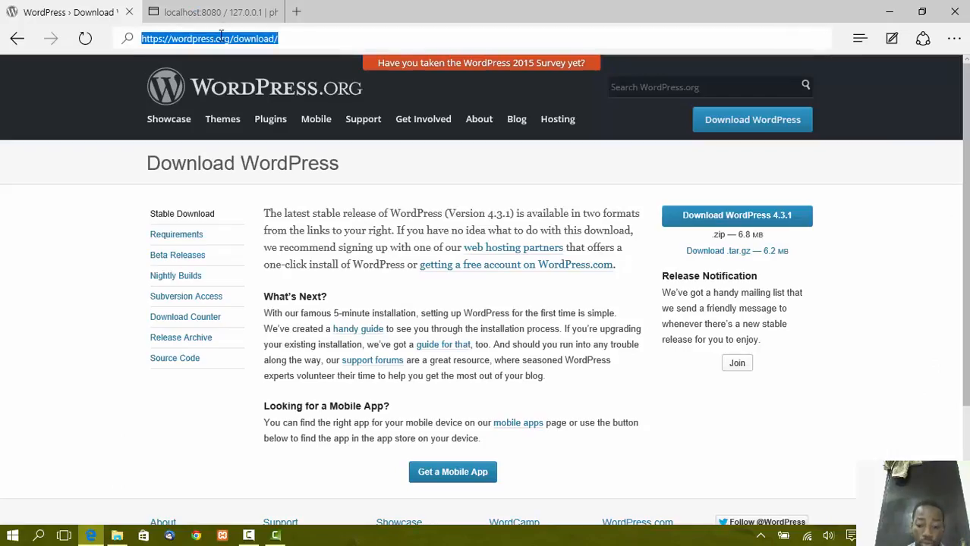
text(lo)
key(End)
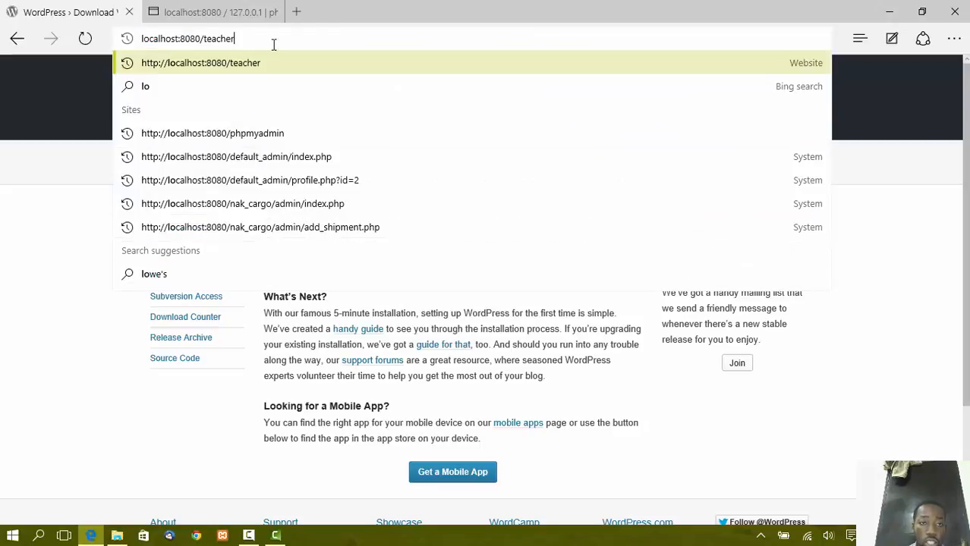
key(BackSpace)
key(BackSpace)
key(BackSpace)
key(BackSpace)
key(BackSpace)
key(BackSpace)
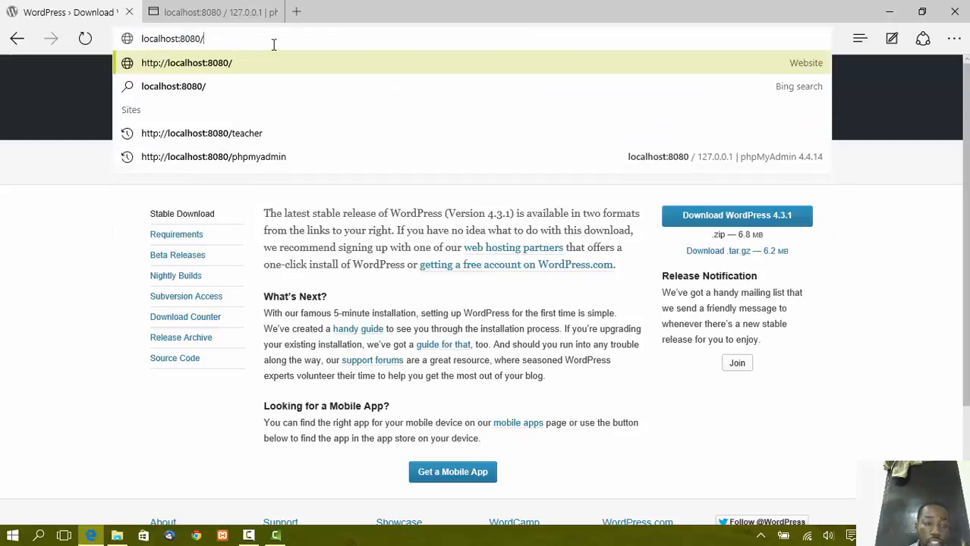
text(t)
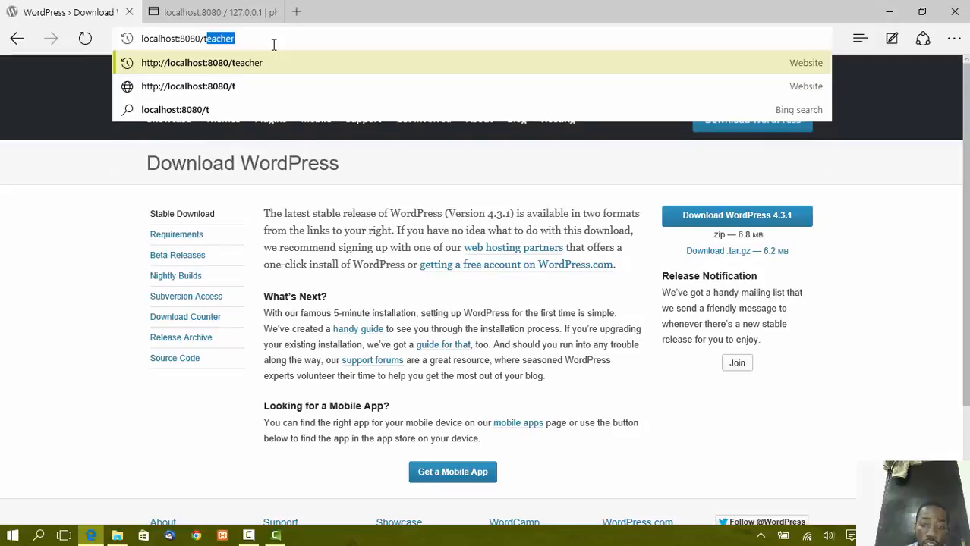
key(Return)
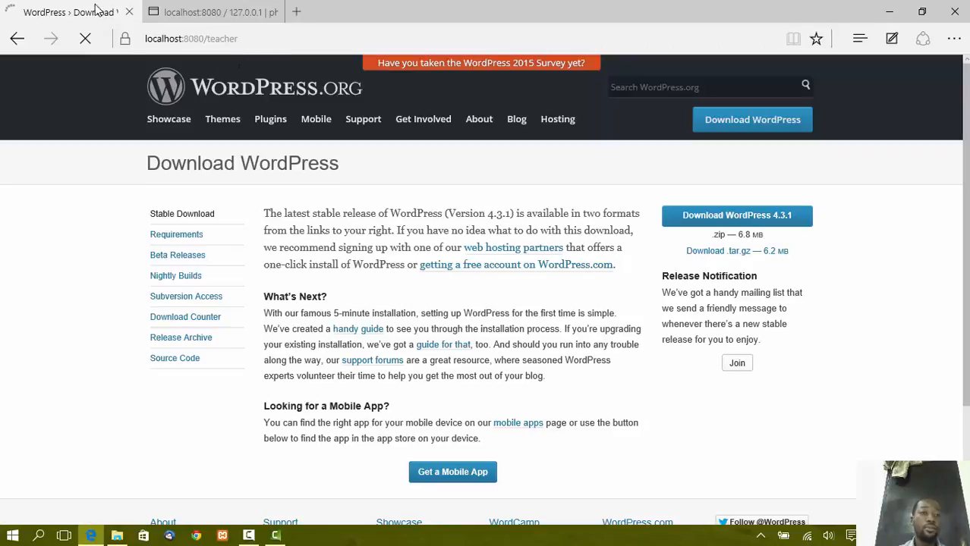
click(157, 14)
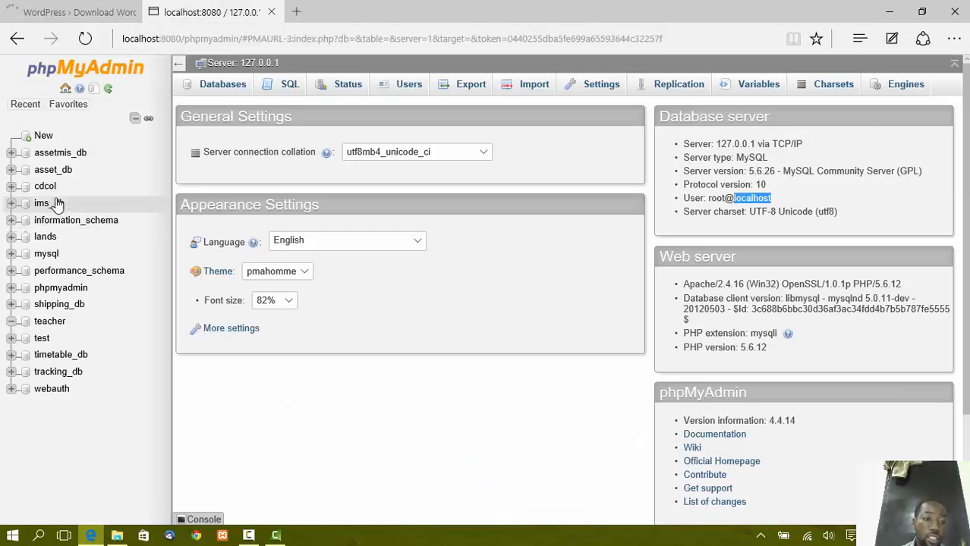
Confirm the teacher database has no tables, then return to the WordPress setup tab.
click(53, 325)
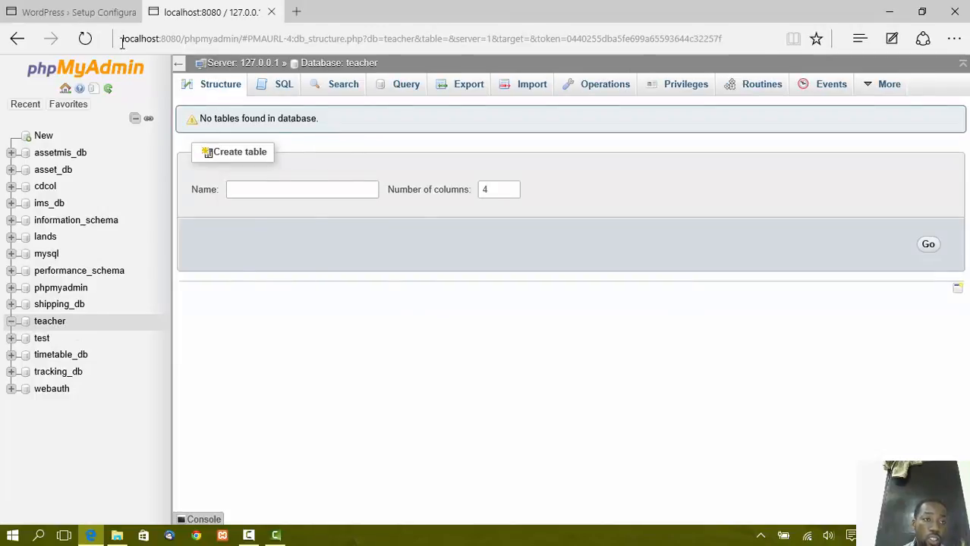
click(95, 12)
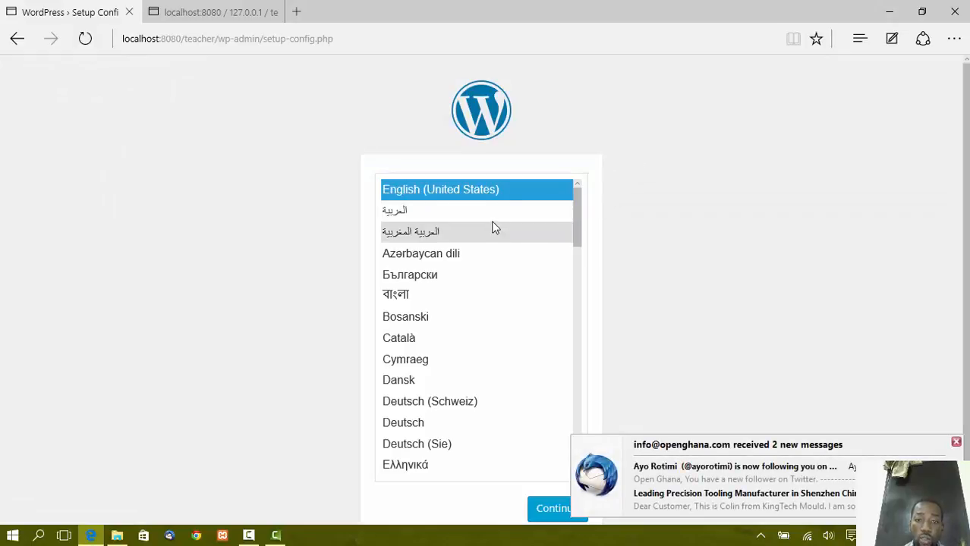
Continue setup in English (United States) and dismiss the new-mail notification.
scroll(492, 227, down, 3)
scroll(485, 249, up, 3)
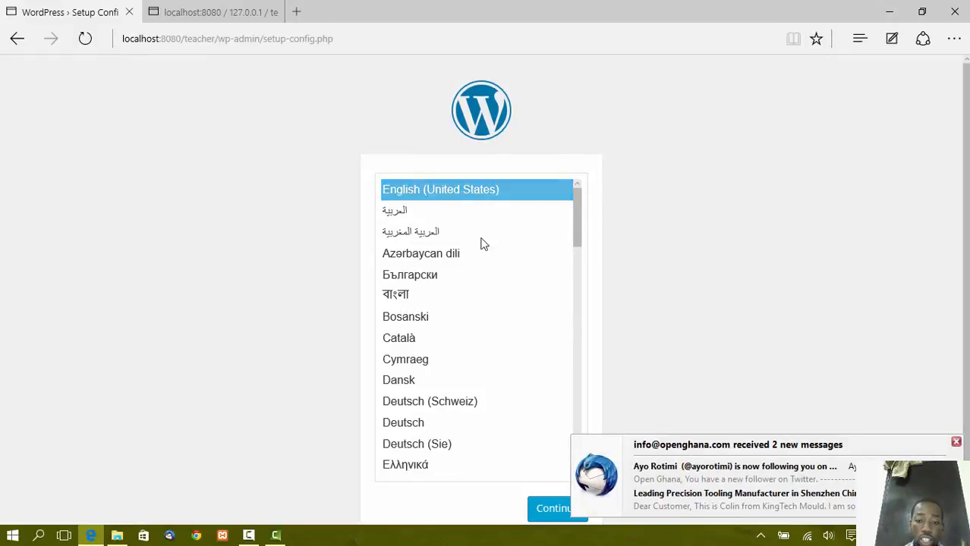
click(551, 508)
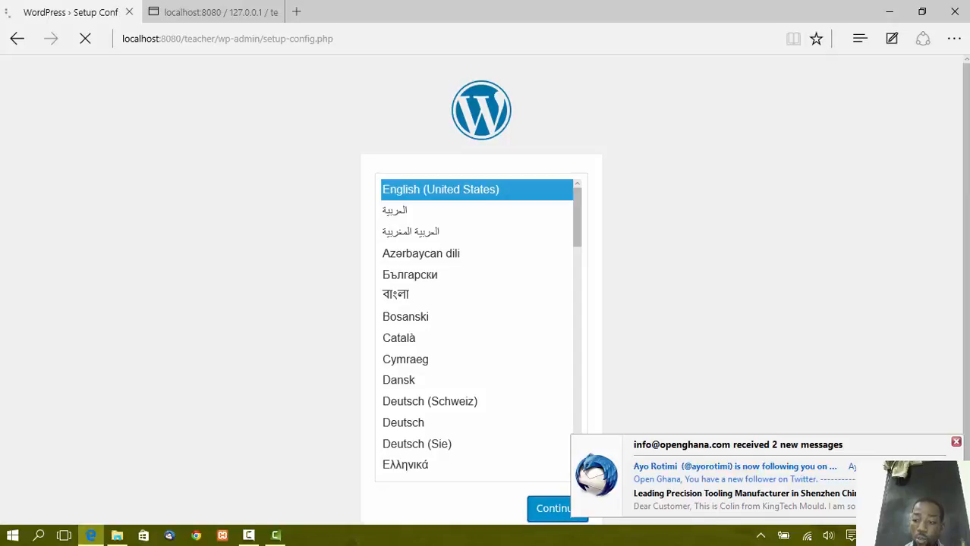
click(957, 443)
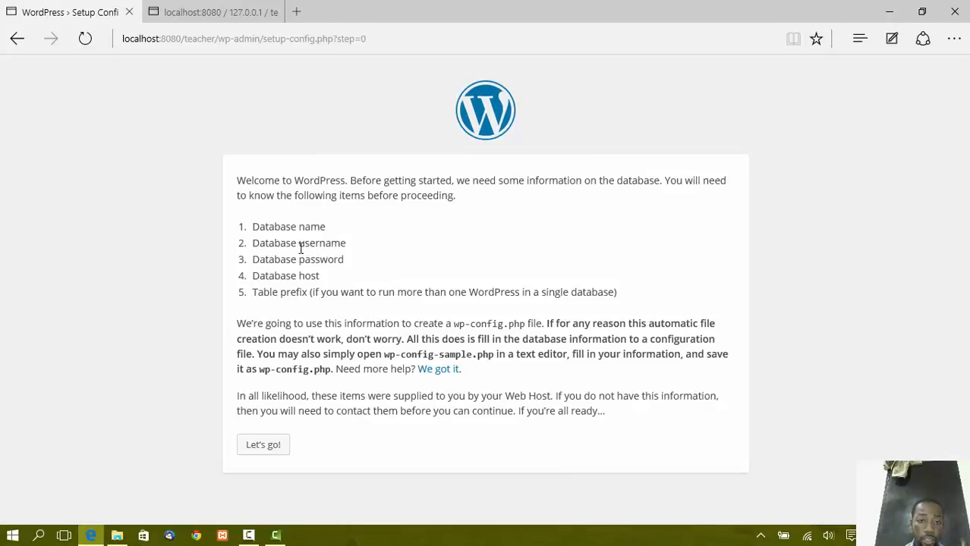
Highlight the required database name, username and host on the welcome page.
drag(255, 231, 324, 233)
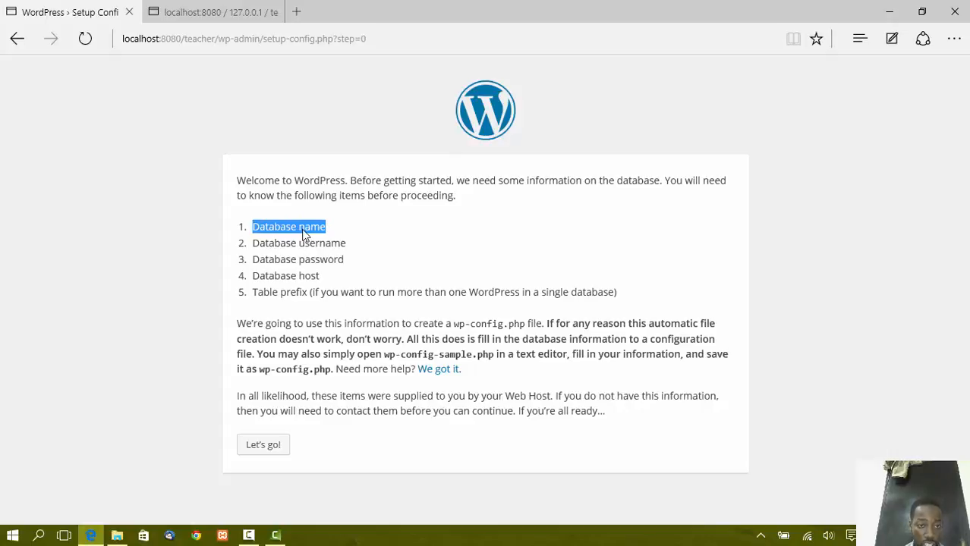
mouse_move(255, 245)
mouse_down()
mouse_move(365, 246)
mouse_move(258, 260)
mouse_up()
click(373, 250)
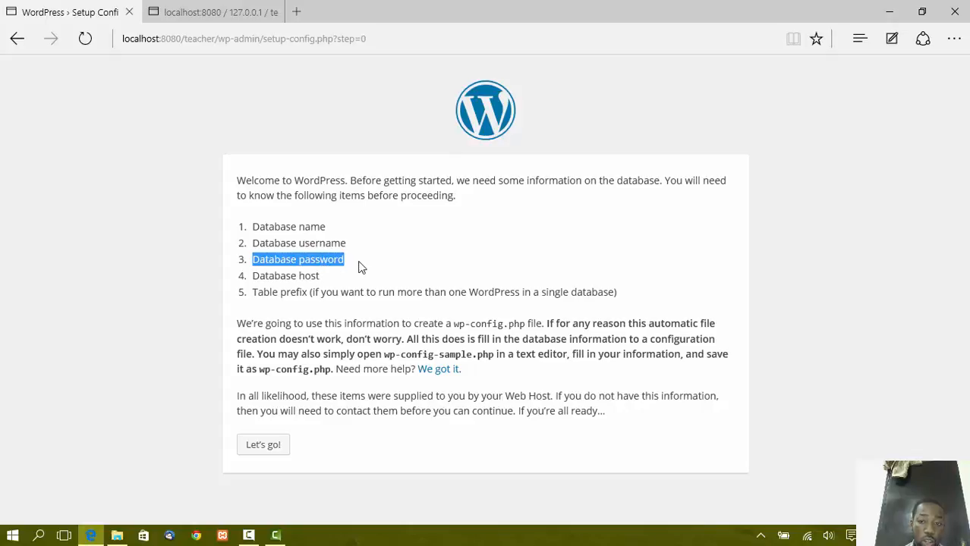
drag(334, 273, 257, 274)
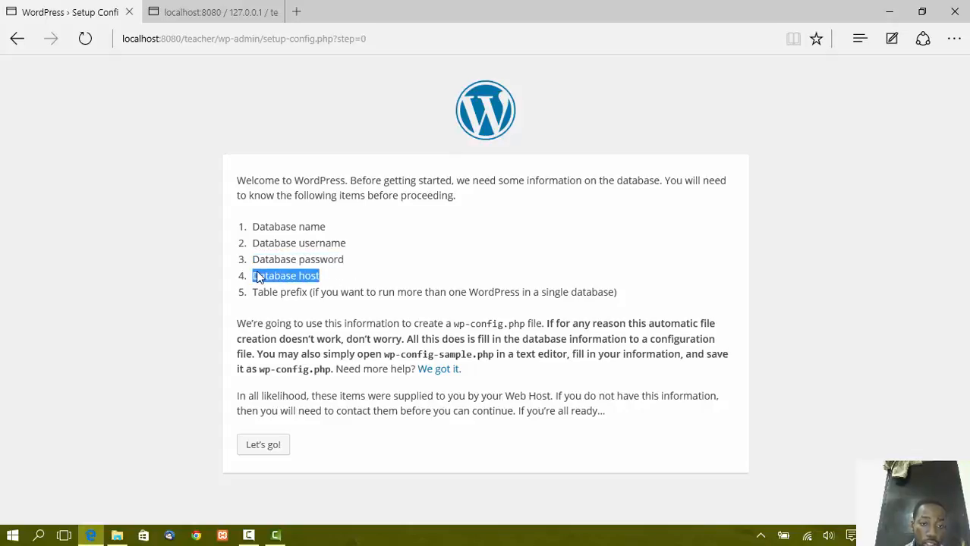
Fill the connection form with database name teacher, user name root and an empty password.
click(283, 453)
double_click(427, 218)
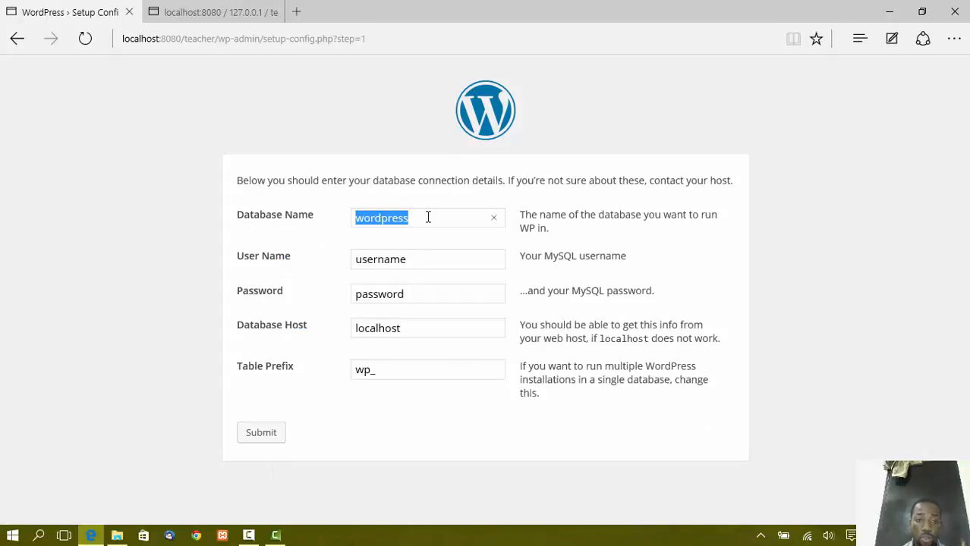
text(tea)
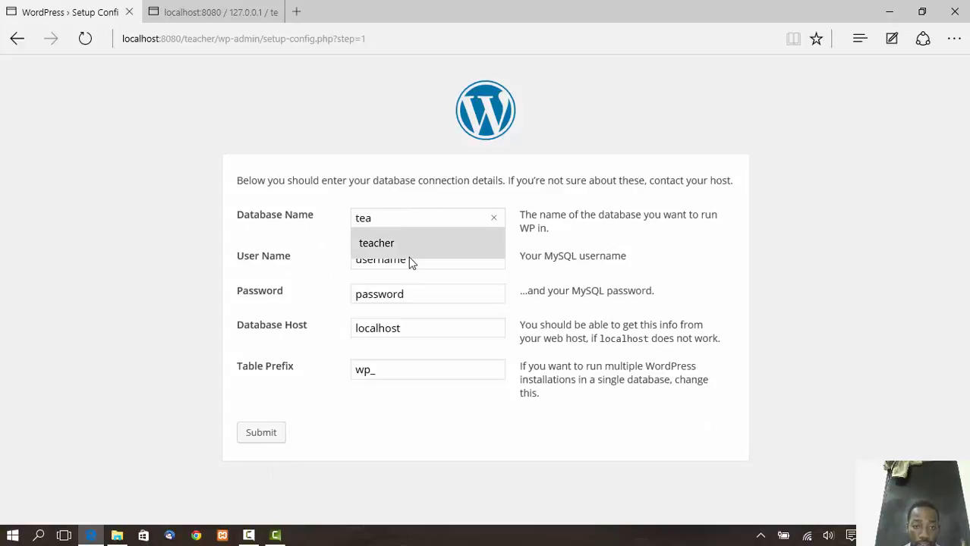
click(413, 253)
double_click(414, 260)
key(BackSpace)
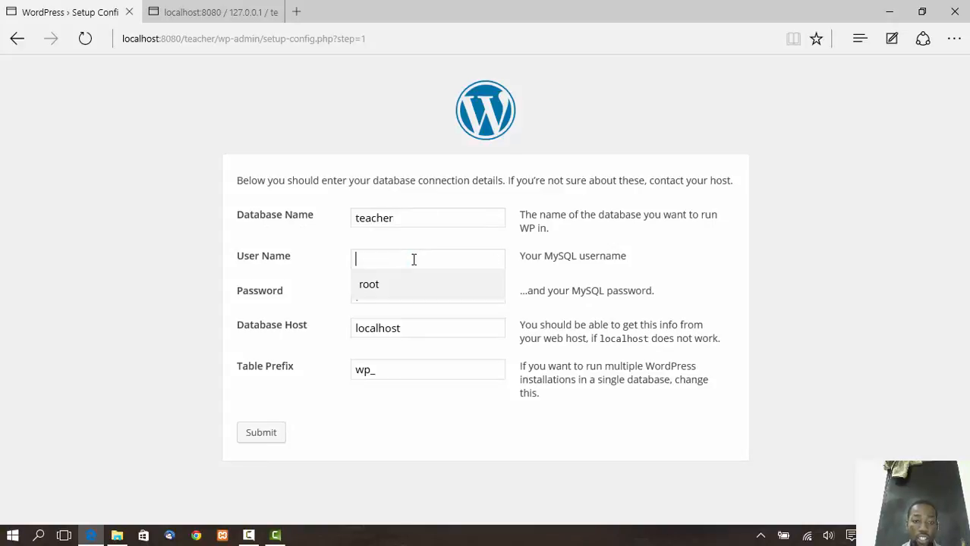
text(root)
key(Tab)
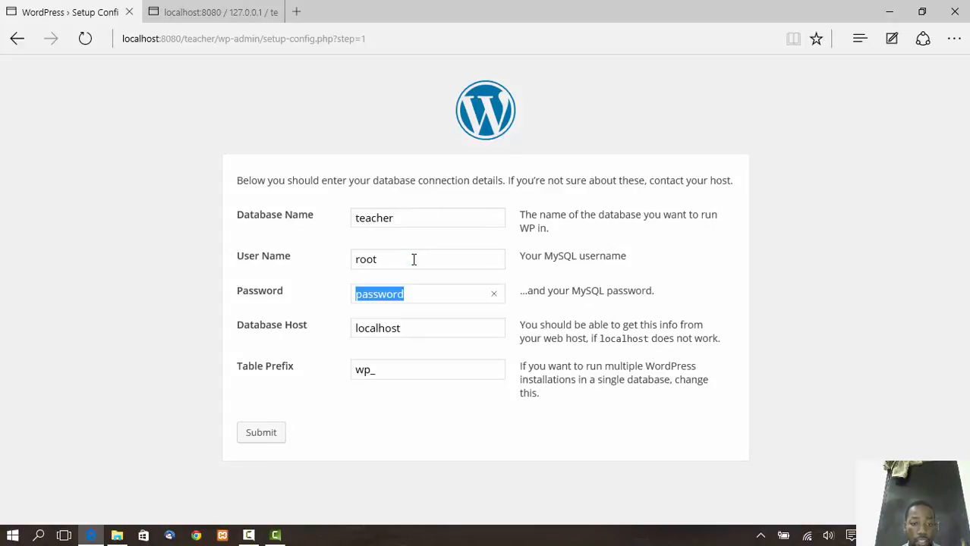
key(BackSpace)
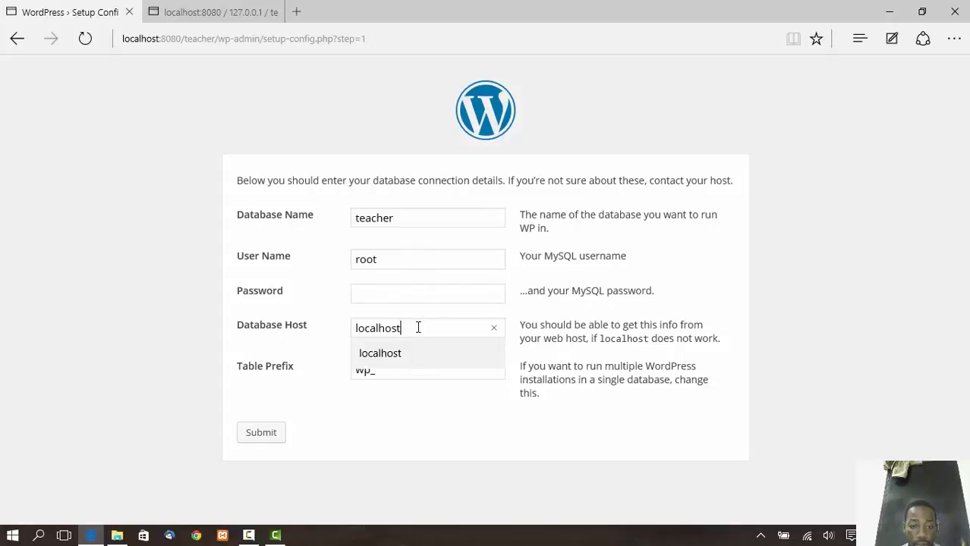
Keep host localhost and table prefix wp_, then submit the connection details.
double_click(418, 327)
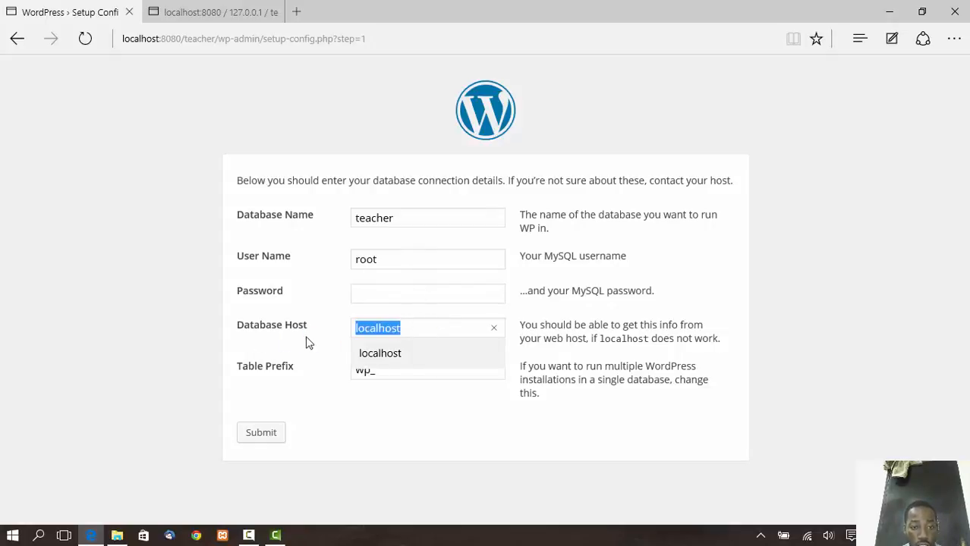
click(302, 371)
click(379, 372)
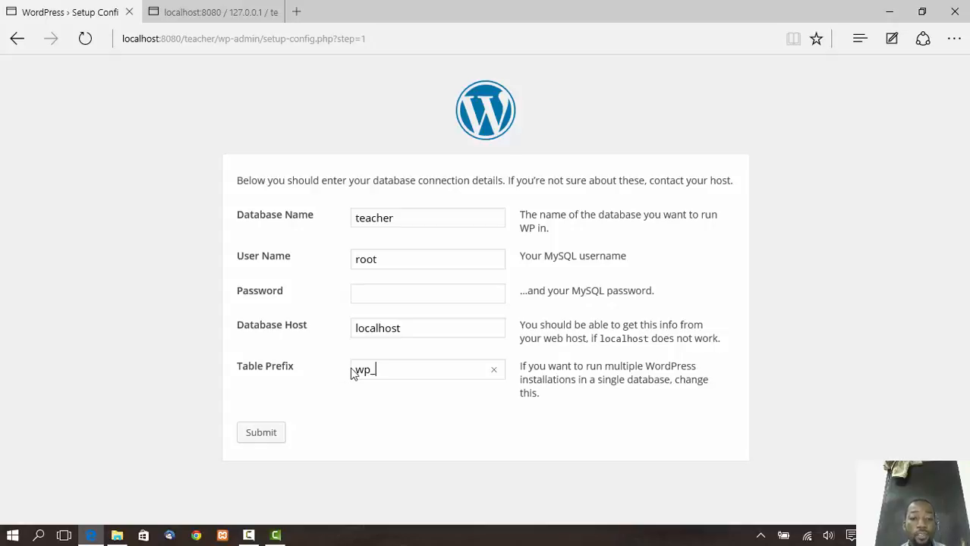
click(262, 434)
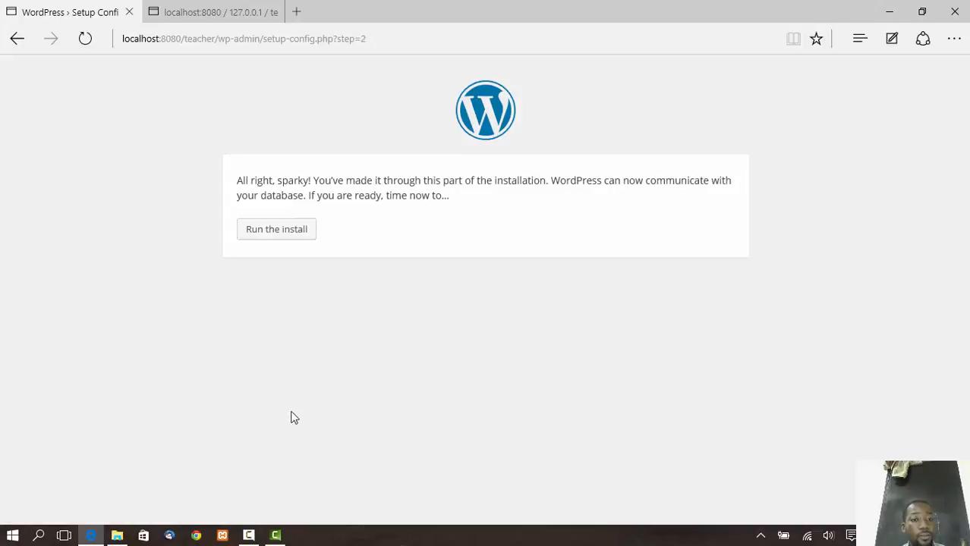
Run the install and enter site title 'Teacher Tutorials' and username admin.
click(277, 230)
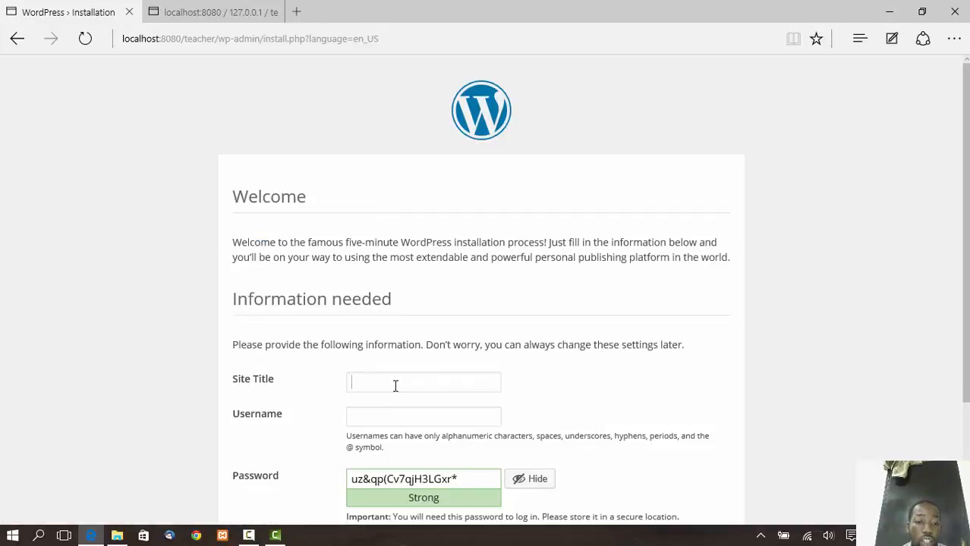
click(402, 387)
click(533, 354)
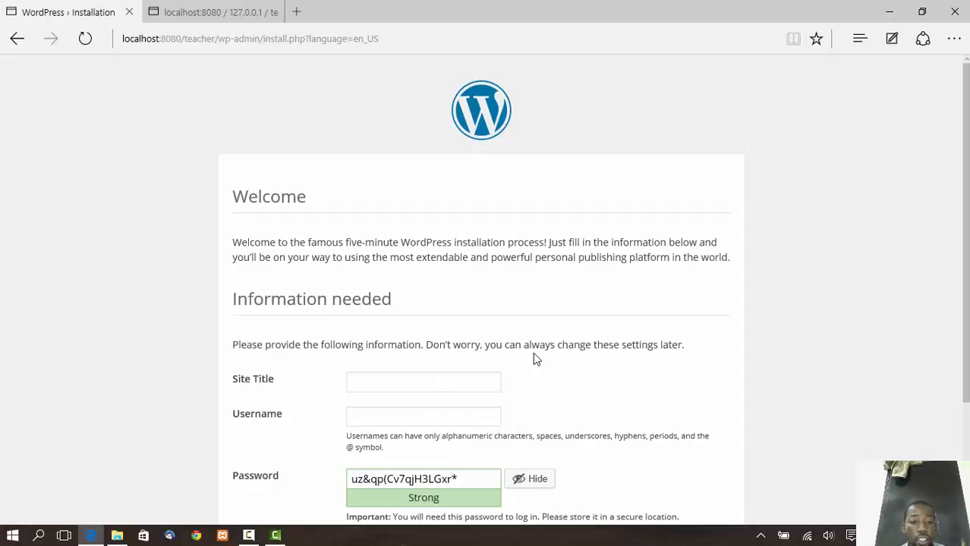
click(383, 389)
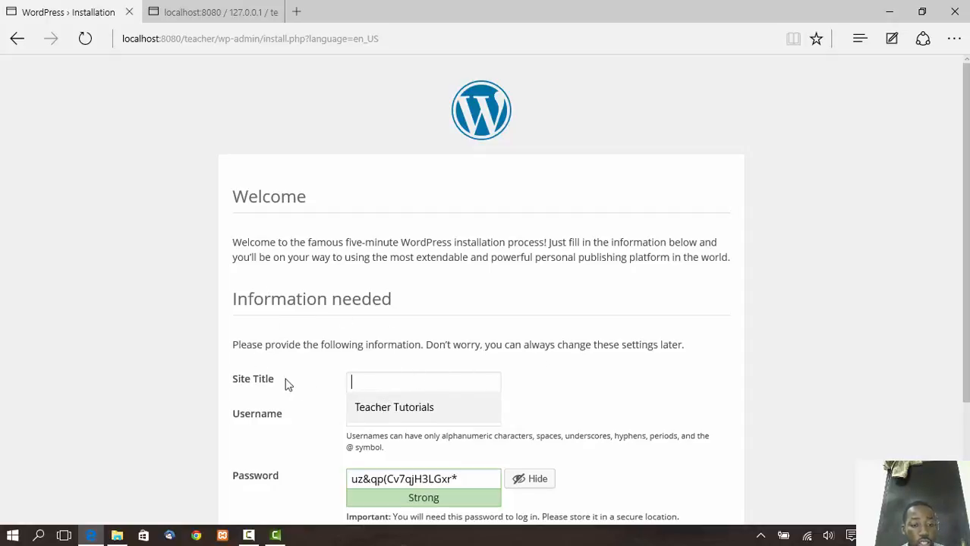
click(396, 414)
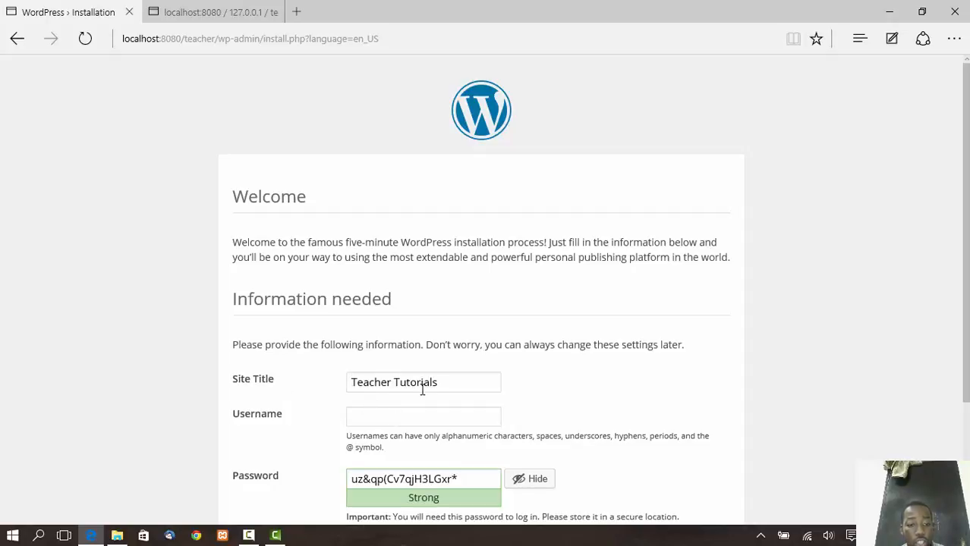
click(409, 415)
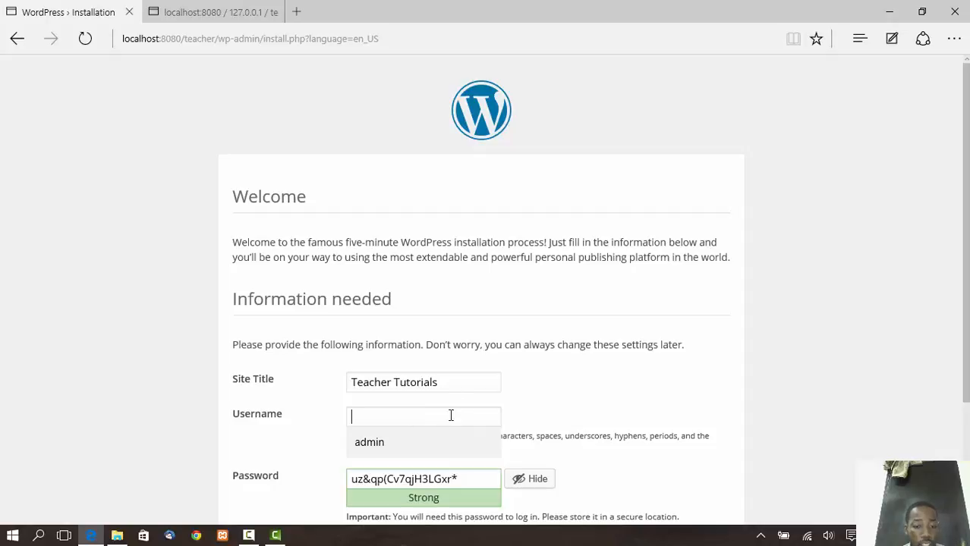
click(442, 433)
Set a weak password with confirmation, fill in the admin e-mail, and install WordPress.
scroll(477, 375, down, 2)
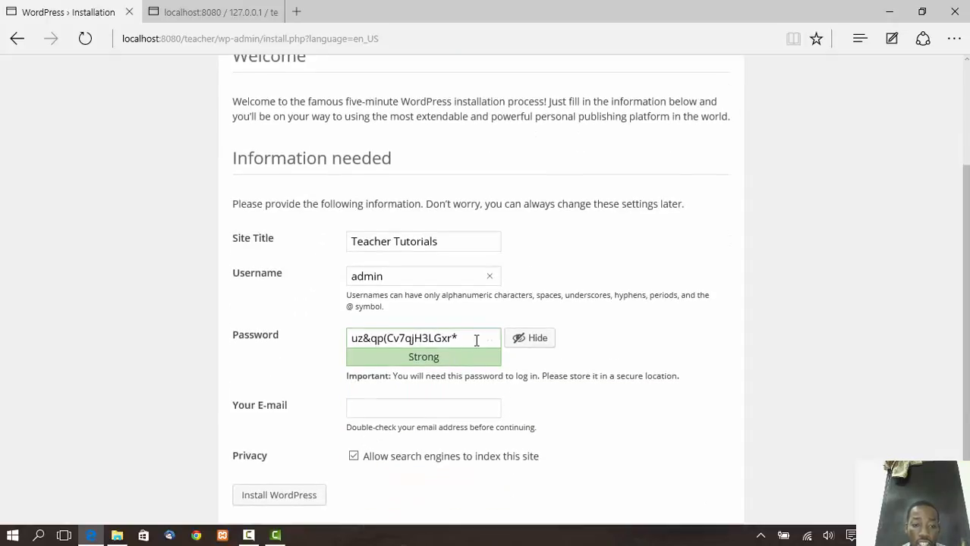
triple_click(476, 340)
text(admin)
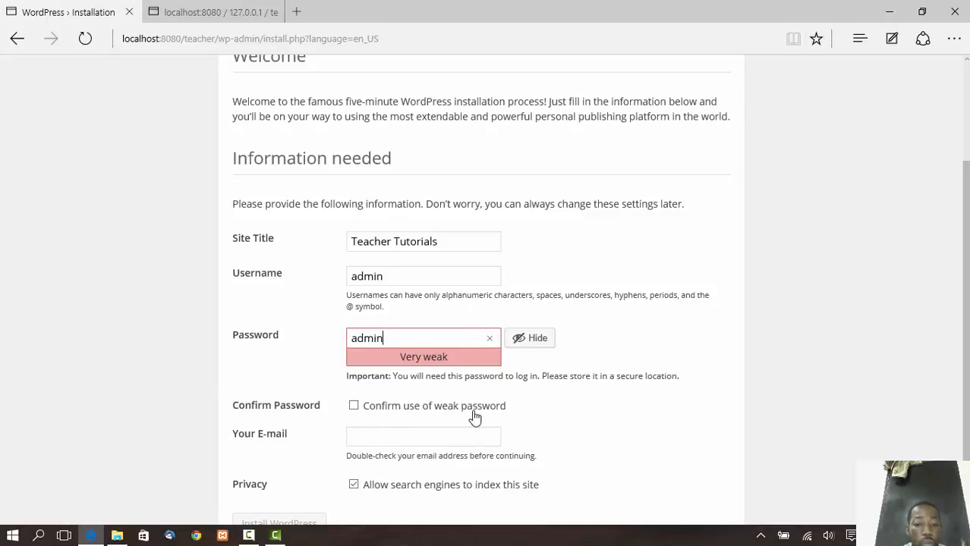
click(354, 407)
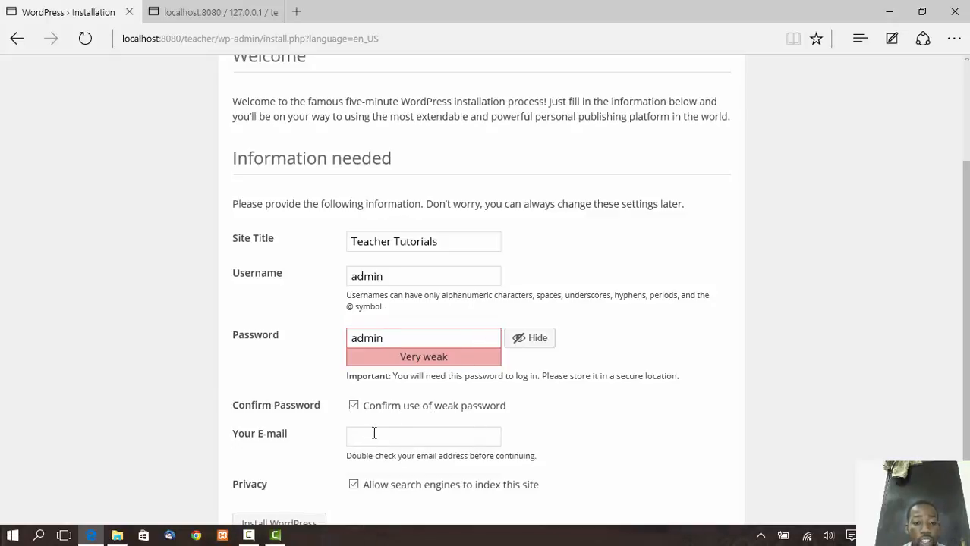
click(374, 433)
click(377, 460)
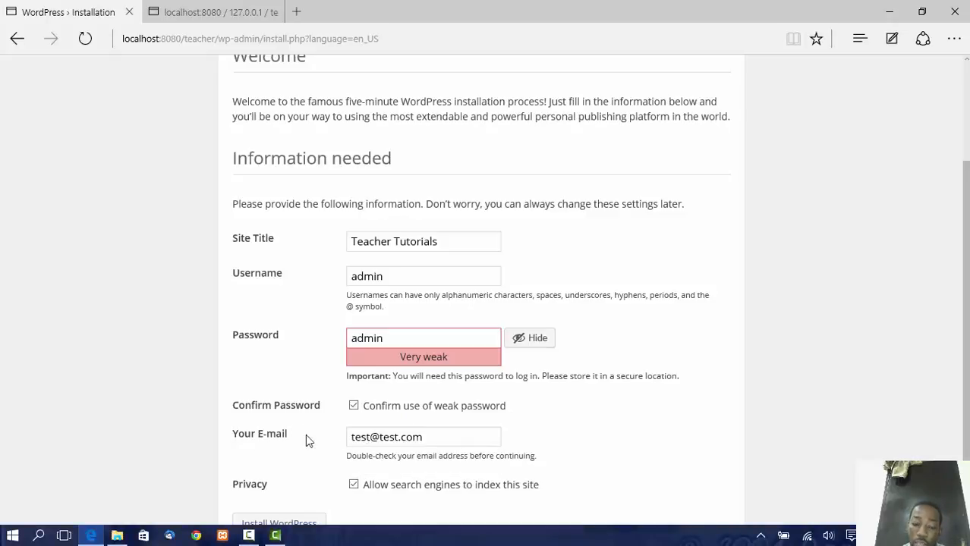
scroll(417, 442, down, 1)
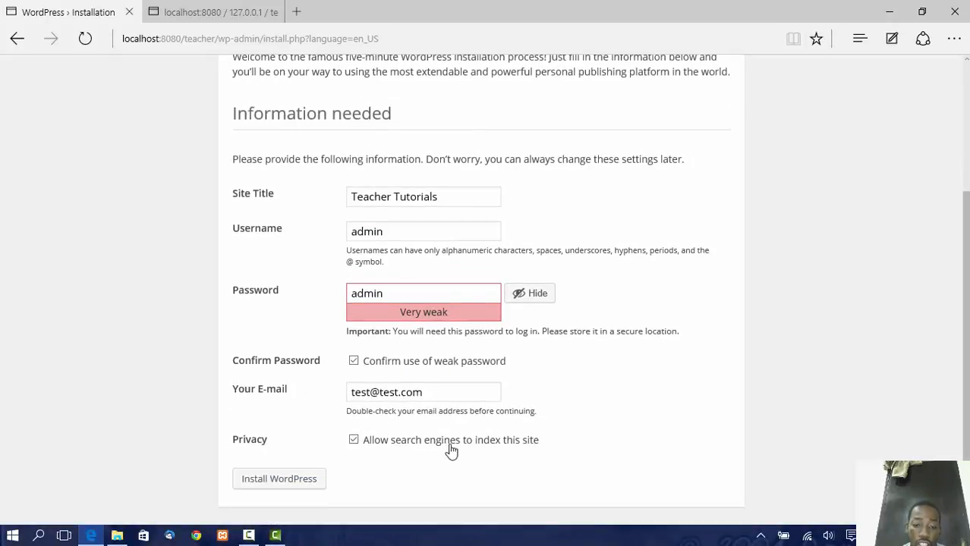
click(287, 481)
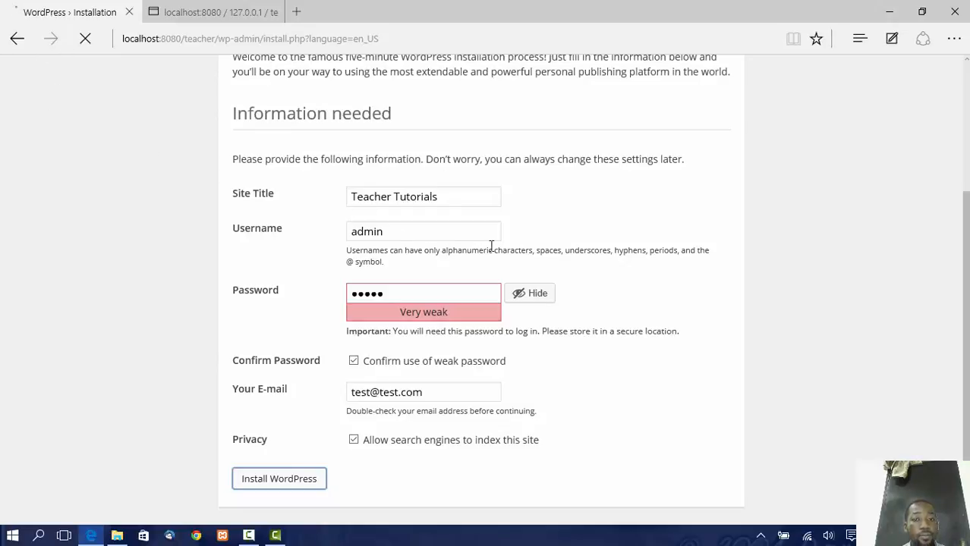
Close the phpMyAdmin tab.
scroll(502, 303, up, 5)
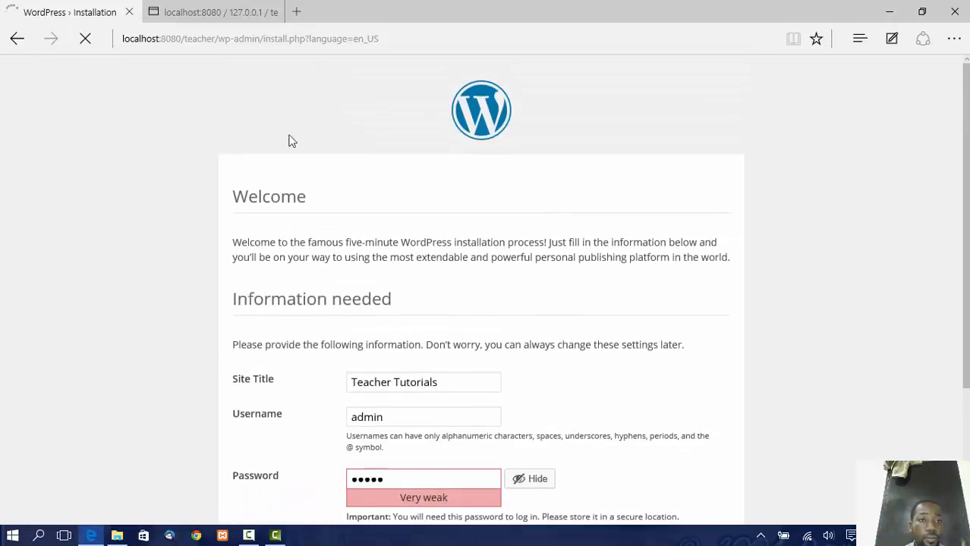
click(237, 6)
click(271, 11)
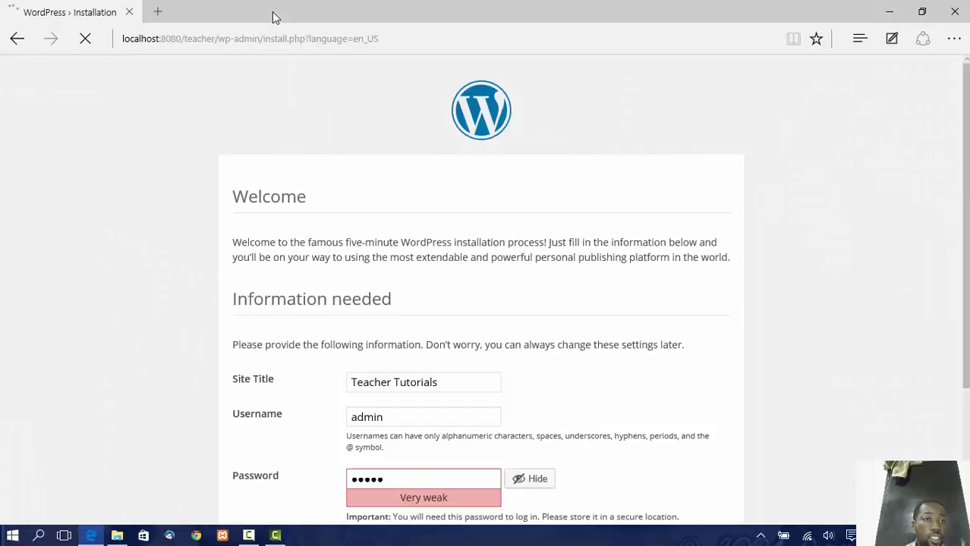
Review the Success! page's admin username and password note, then go to the login page.
scroll(306, 228, down, 3)
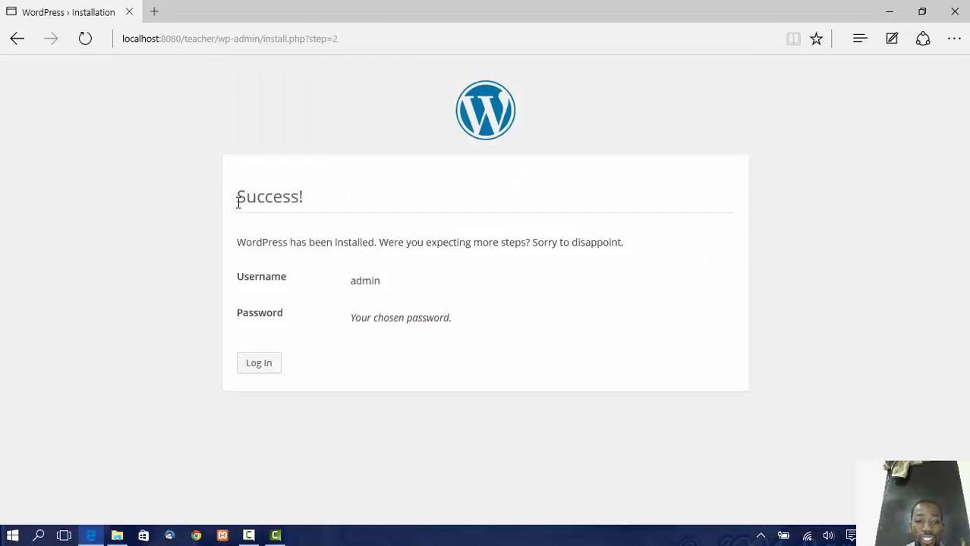
drag(238, 201, 371, 194)
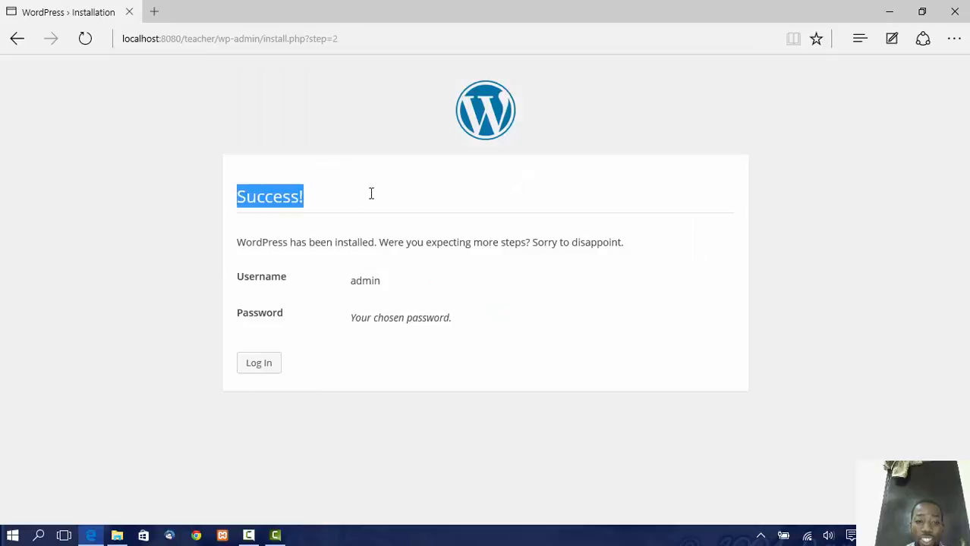
double_click(361, 277)
click(395, 317)
triple_click(395, 317)
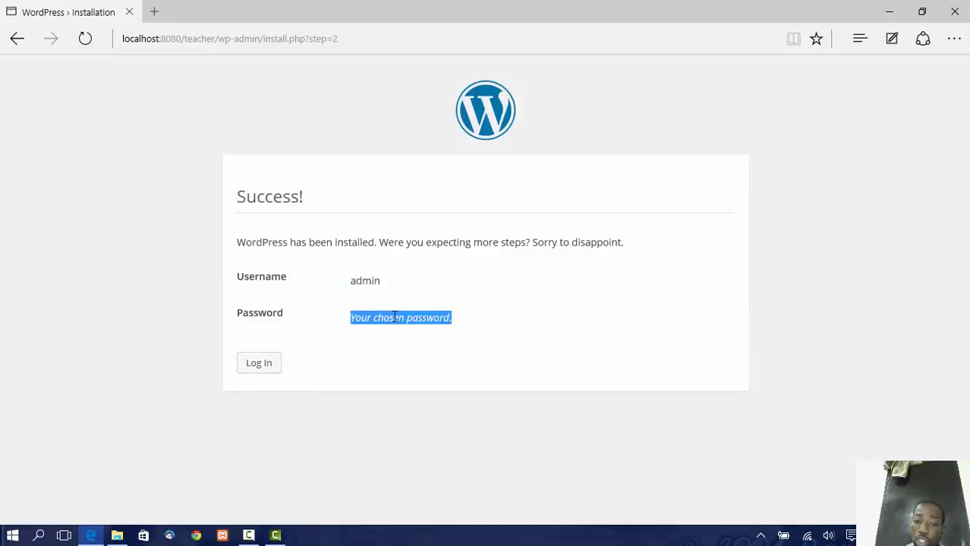
click(259, 364)
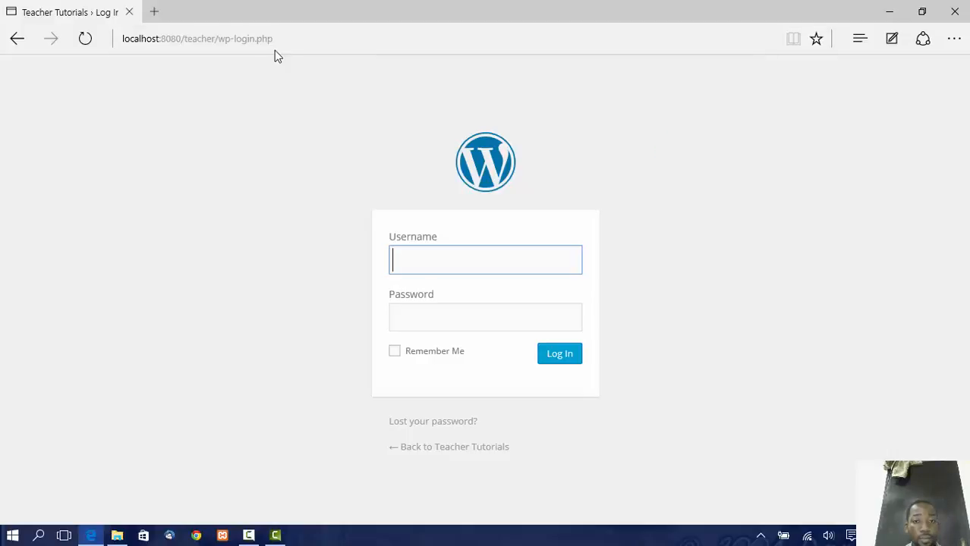
Log in with the saved admin username and retyped account password to reach the Teacher Tutorials dashboard.
click(454, 261)
click(450, 291)
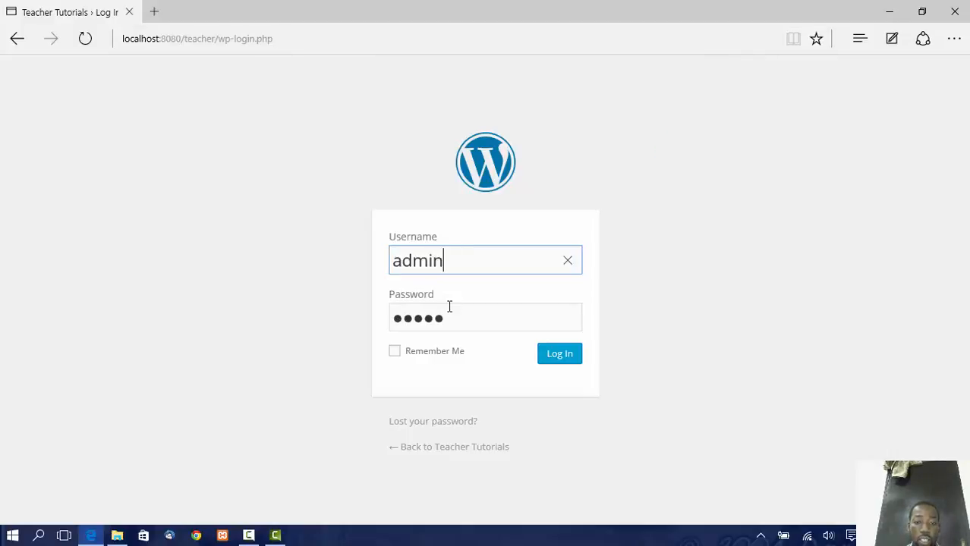
click(448, 316)
double_click(449, 317)
text(admin)
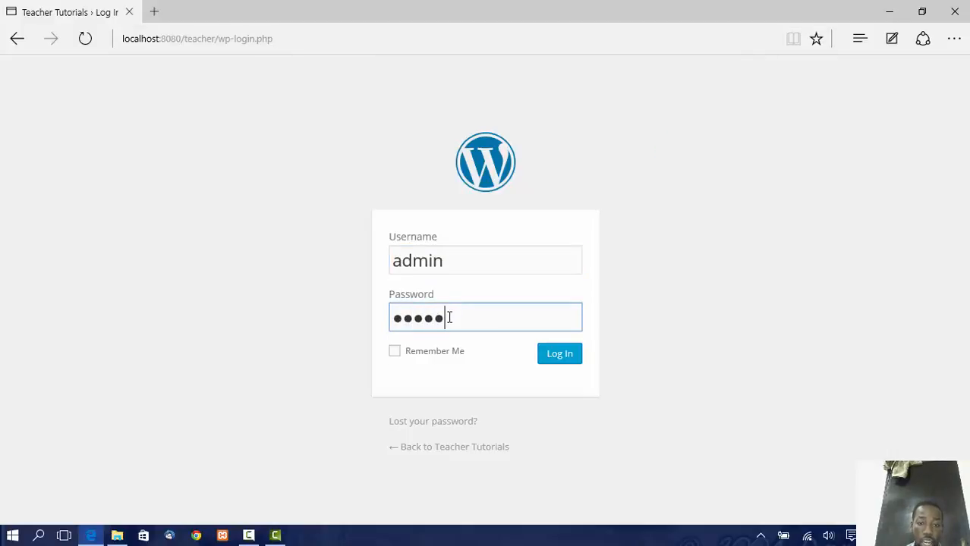
click(560, 355)
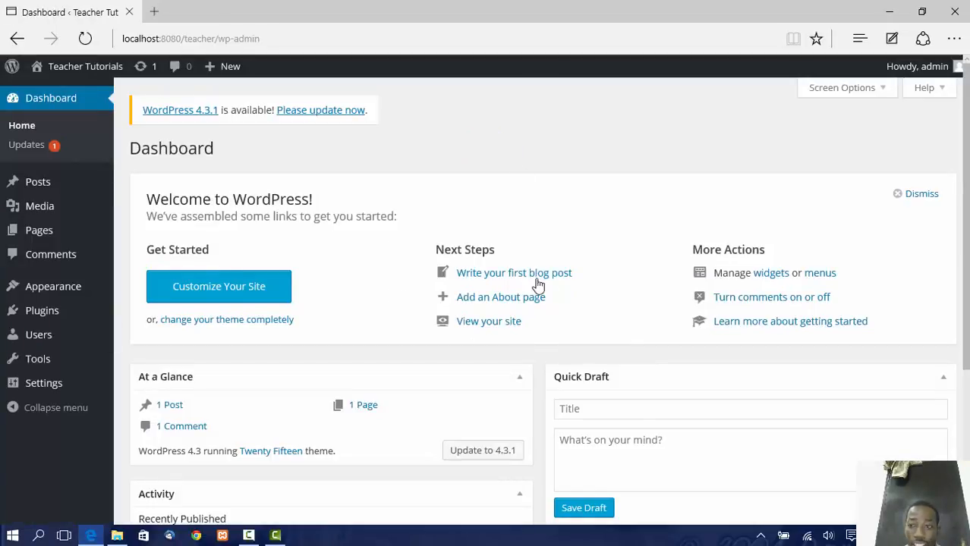
Visit the public Teacher Tutorials site at localhost:8080/teacher from the admin bar.
scroll(537, 285, down, 3)
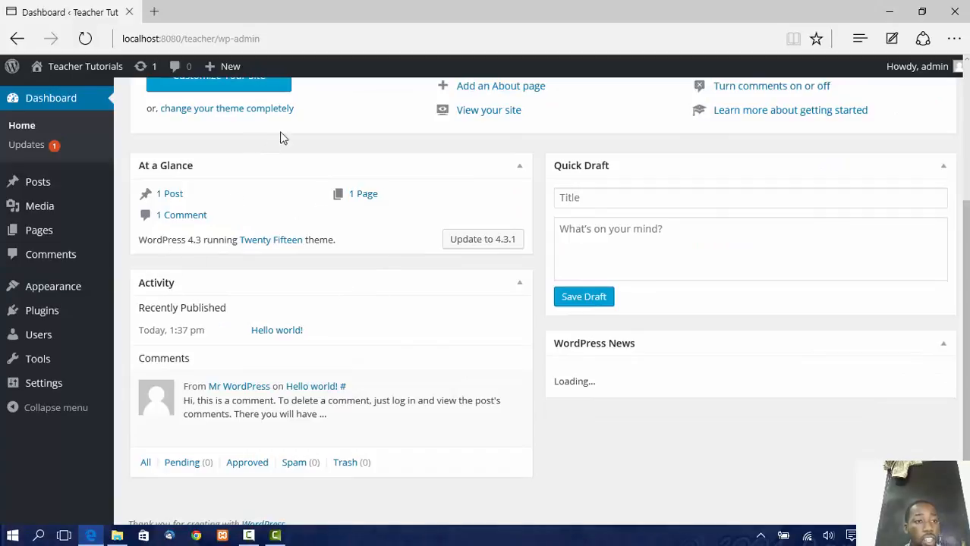
scroll(281, 138, up, 3)
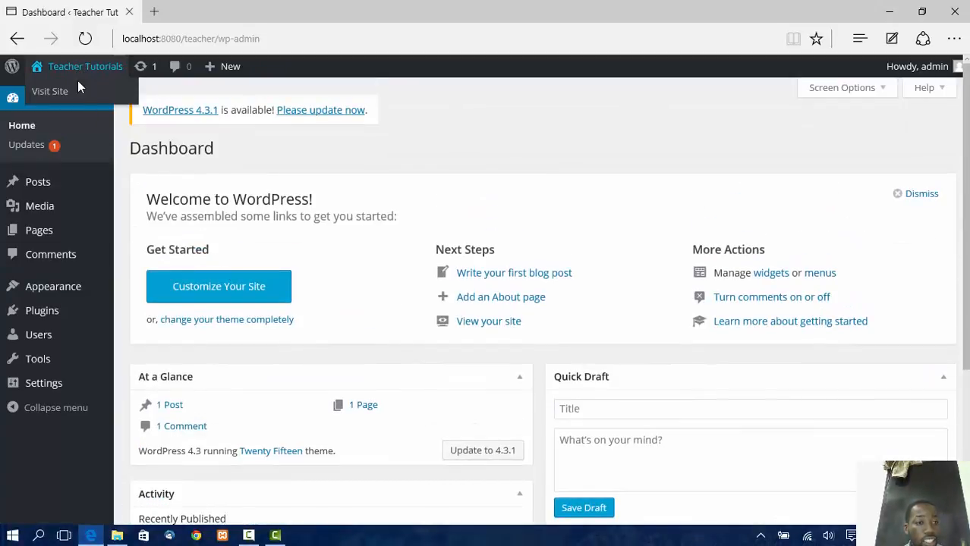
click(78, 92)
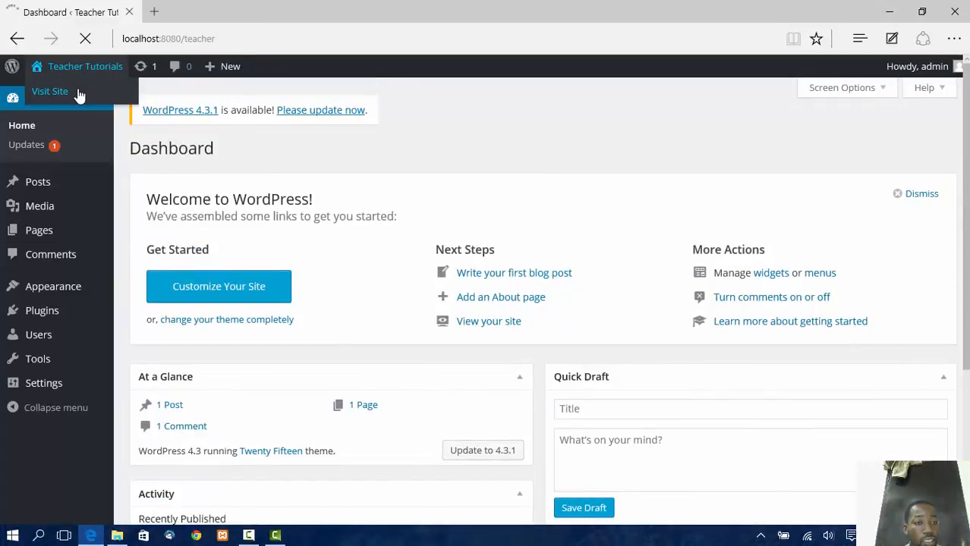